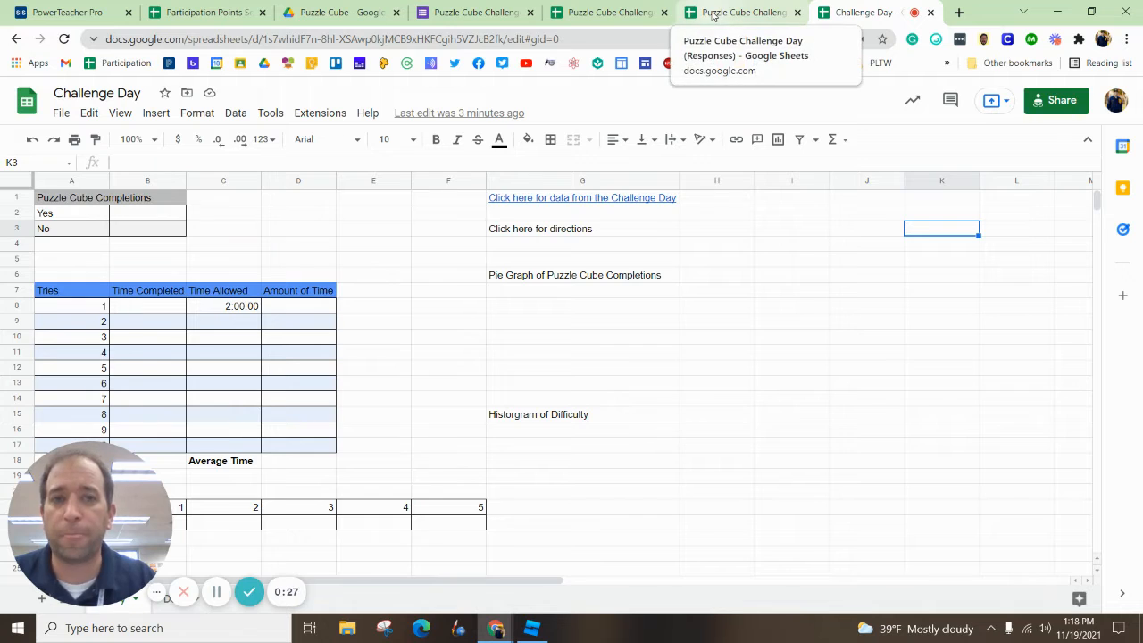
# Copy the first ten response rows, B2:G11, from the Puzzle Cube Challenge Day (Responses) spreadsheet
pyautogui.click(713, 16)
pyautogui.click(856, 13)
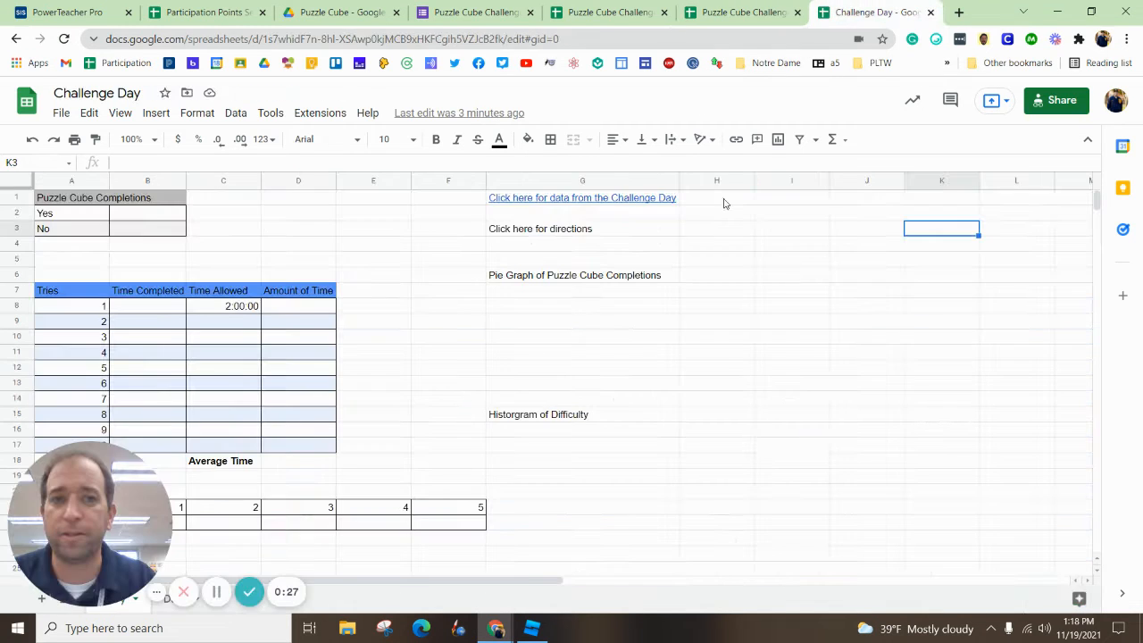
pyautogui.click(746, 16)
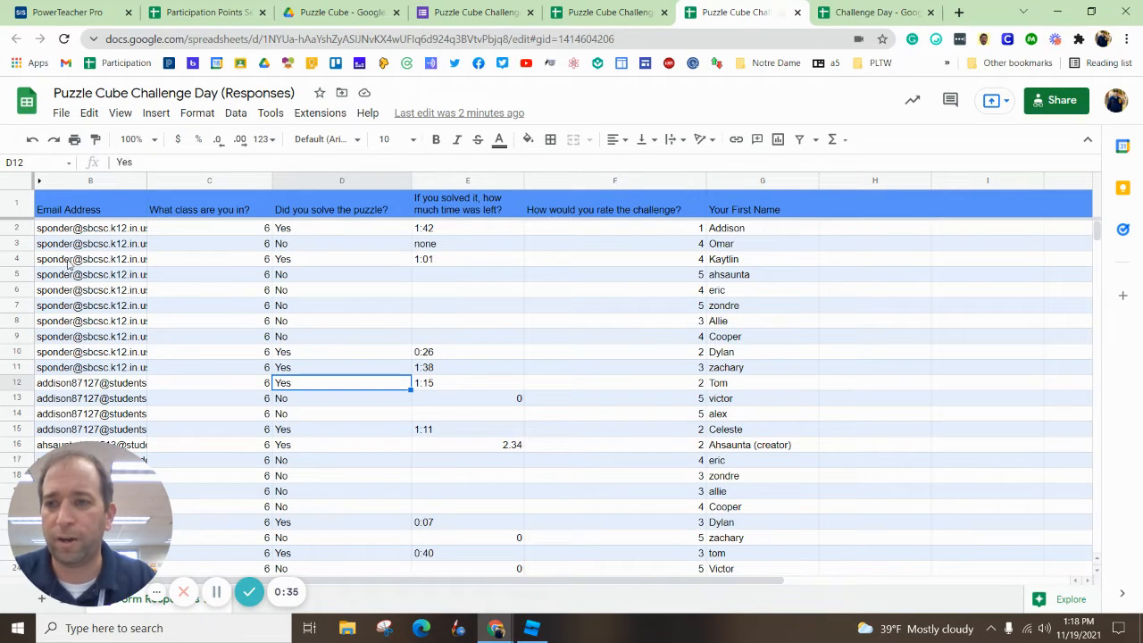
pyautogui.moveTo(75, 261)
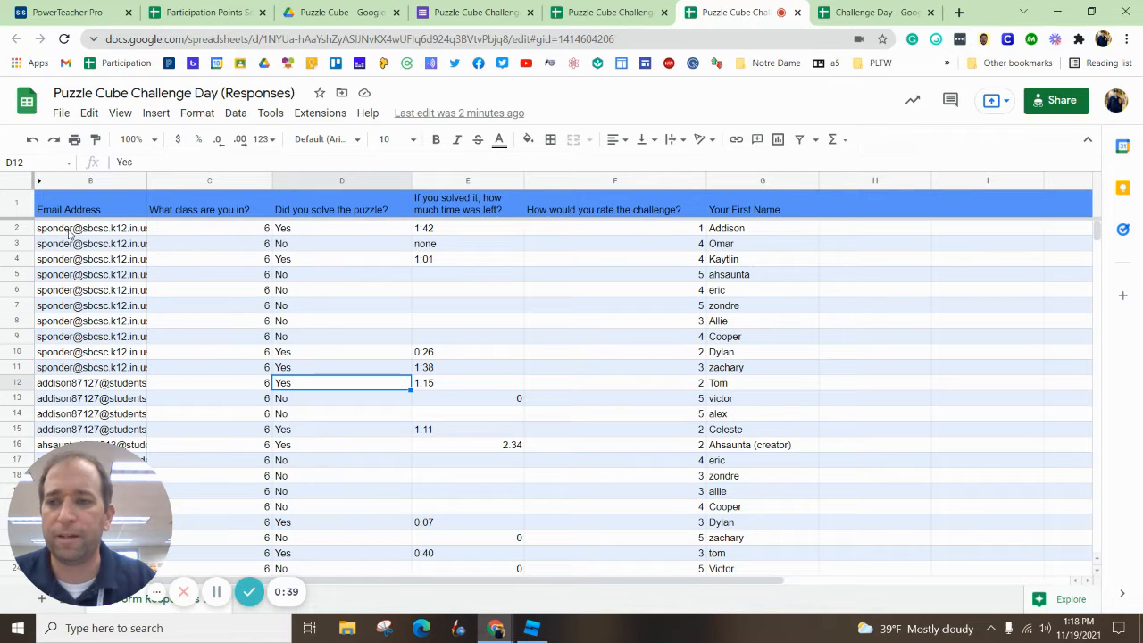
pyautogui.click(120, 231)
pyautogui.moveTo(119, 231); pyautogui.dragTo(759, 373)
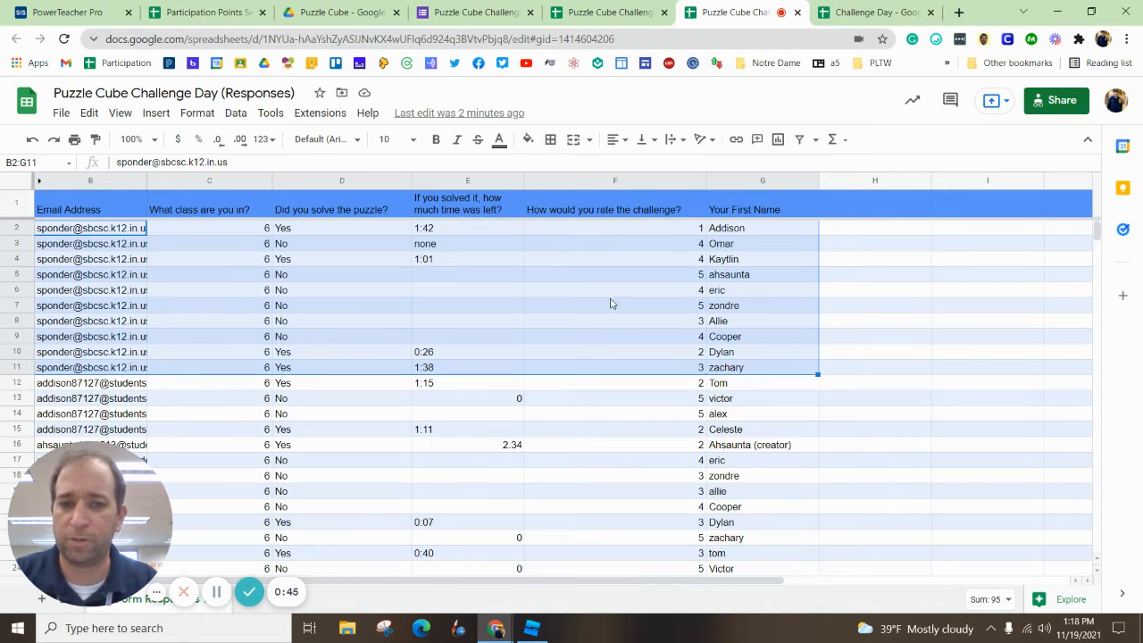
pyautogui.hotkey('ctrl', 'c')
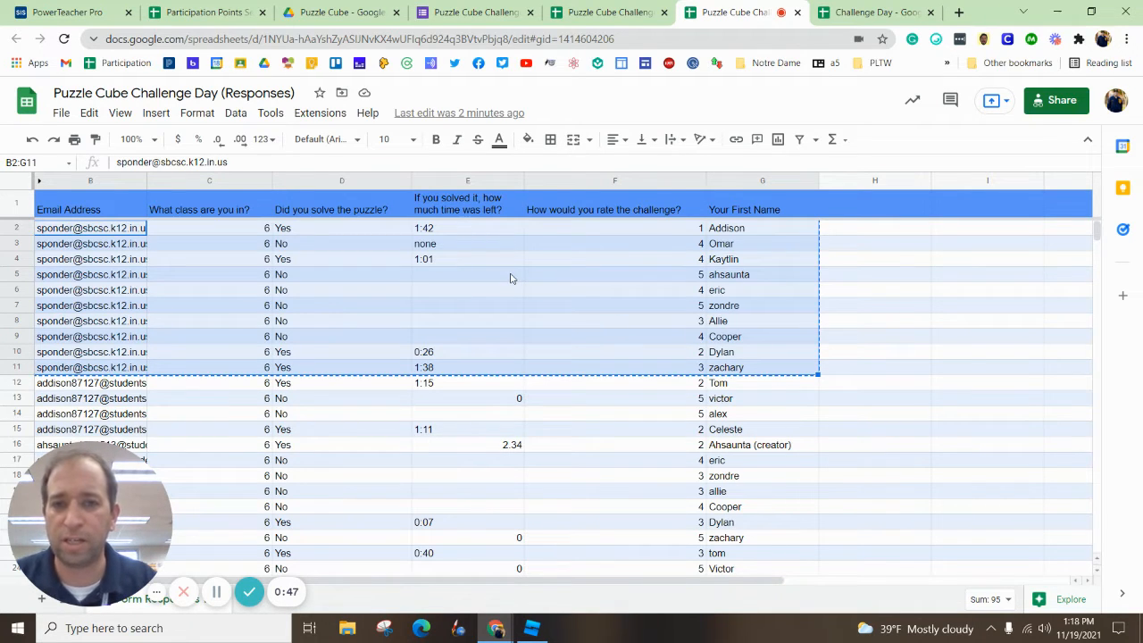
pyautogui.rightClick(510, 278)
pyautogui.click(554, 259)
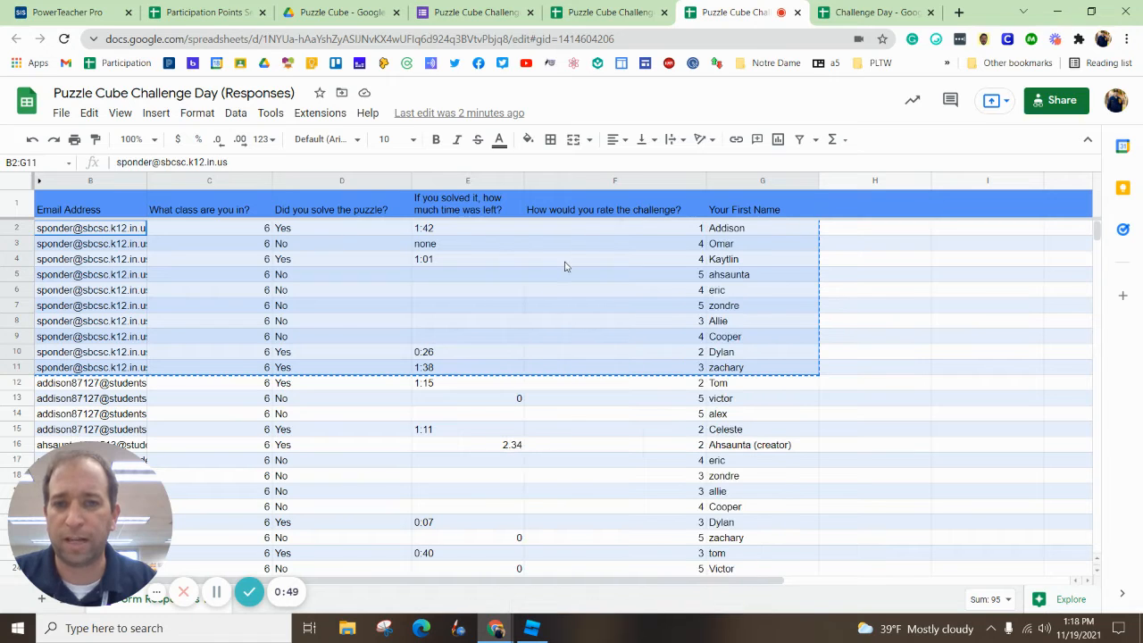
# Paste the copied responses into the Data sheet of the Challenge Day spreadsheet, starting at cell A1
pyautogui.click(871, 13)
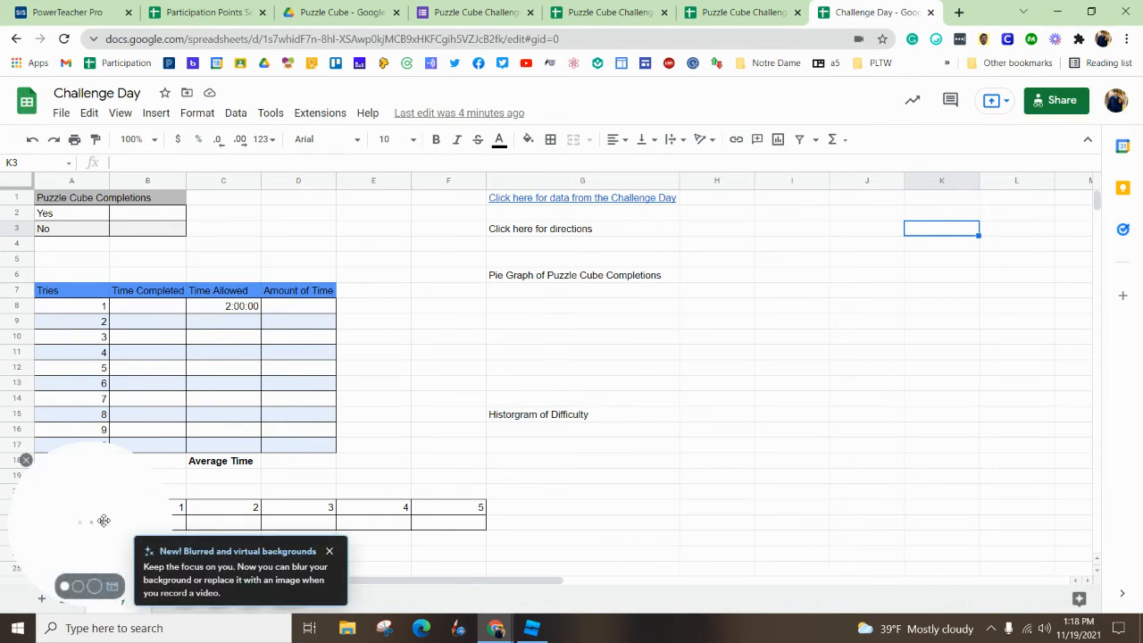
pyautogui.click(174, 598)
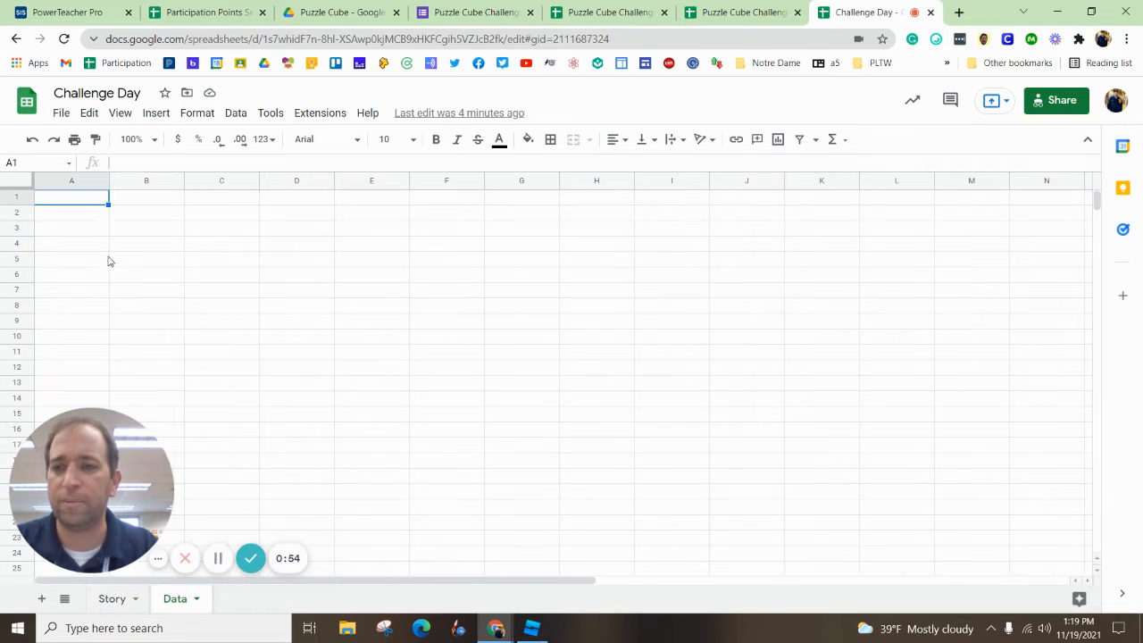
pyautogui.hotkey('ctrl', 'v')
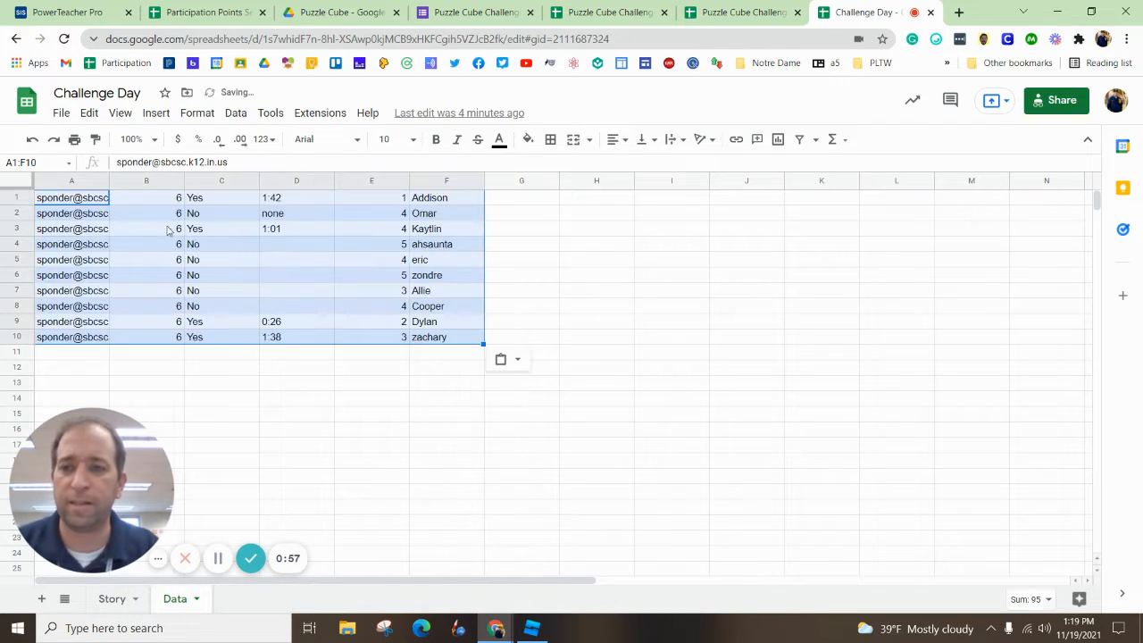
pyautogui.click(393, 414)
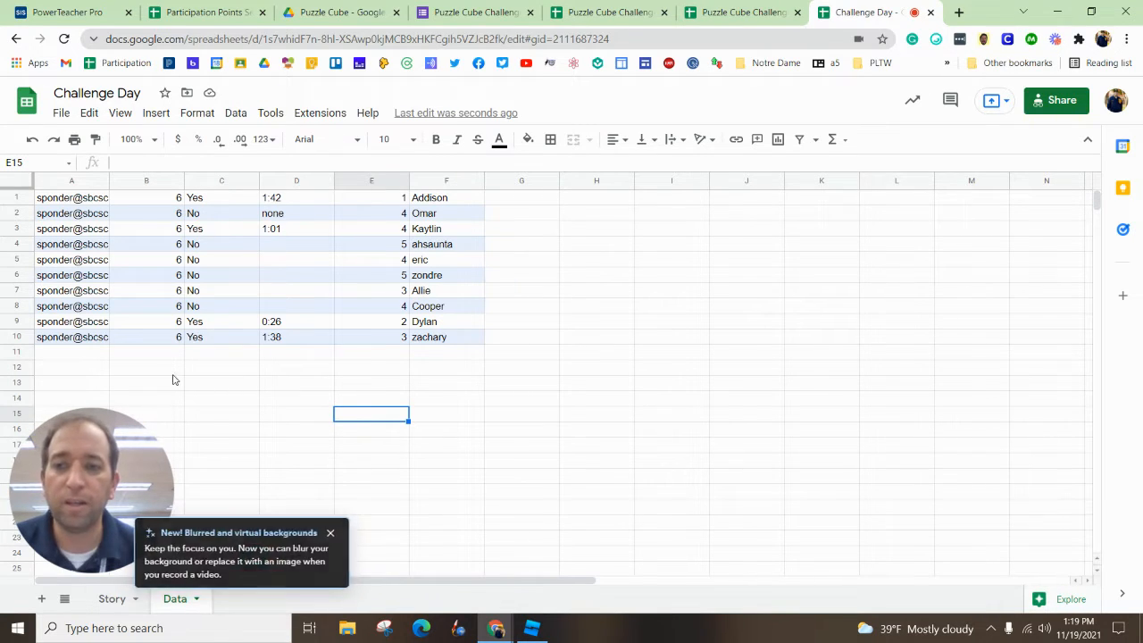
# Count the Yes answers in column C of the Data sheet and enter 4 for Yes in B2 of the Story sheet
pyautogui.click(111, 601)
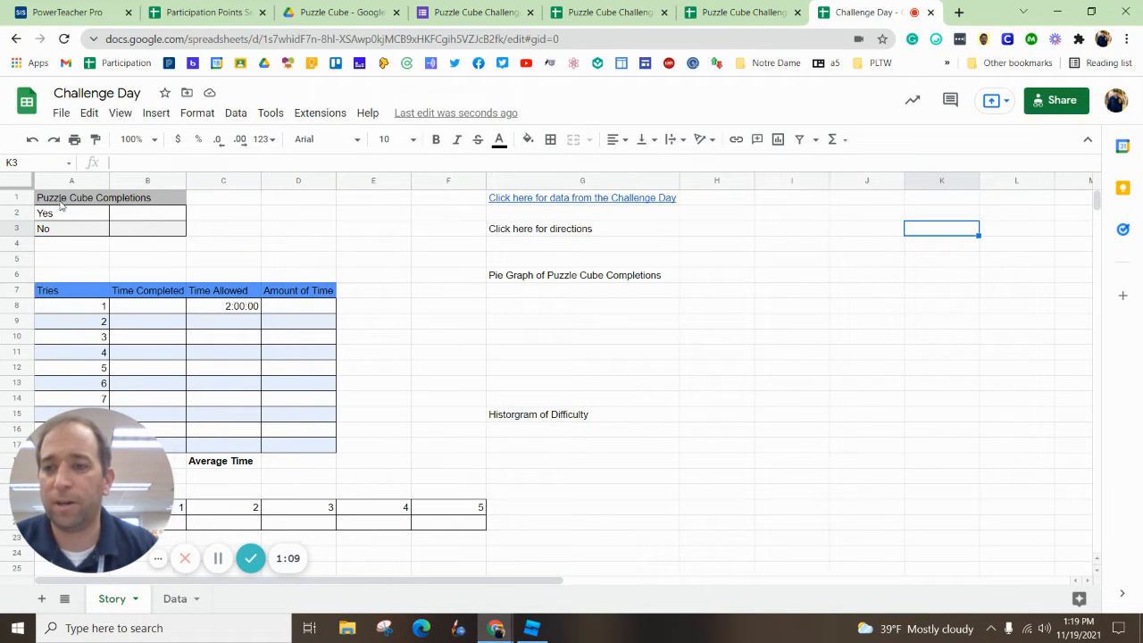
pyautogui.click(175, 599)
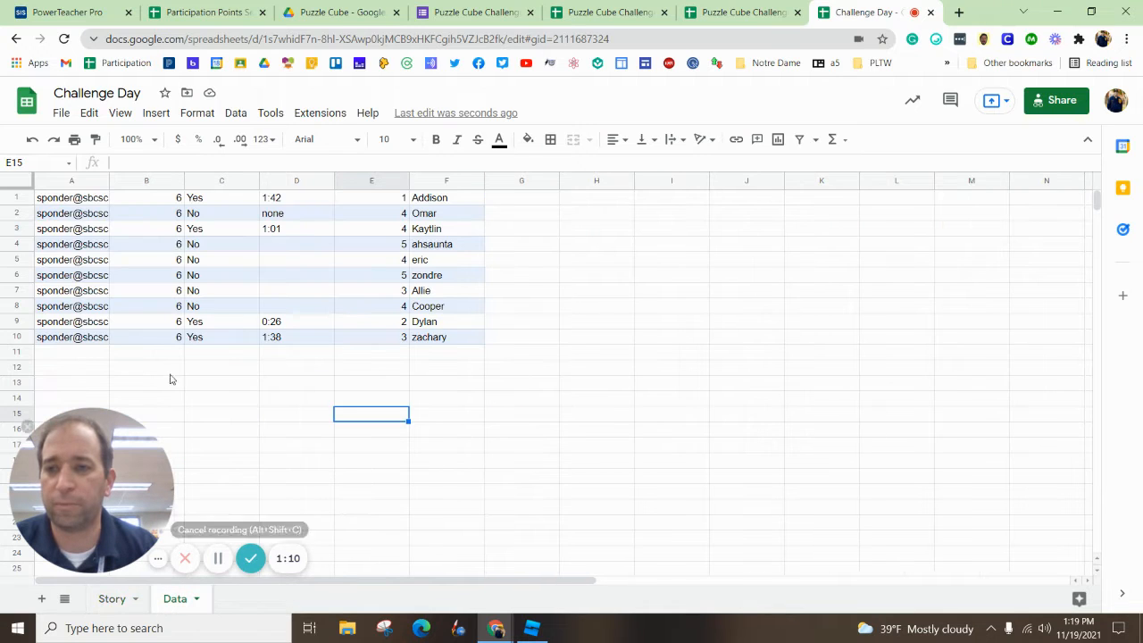
pyautogui.click(218, 202)
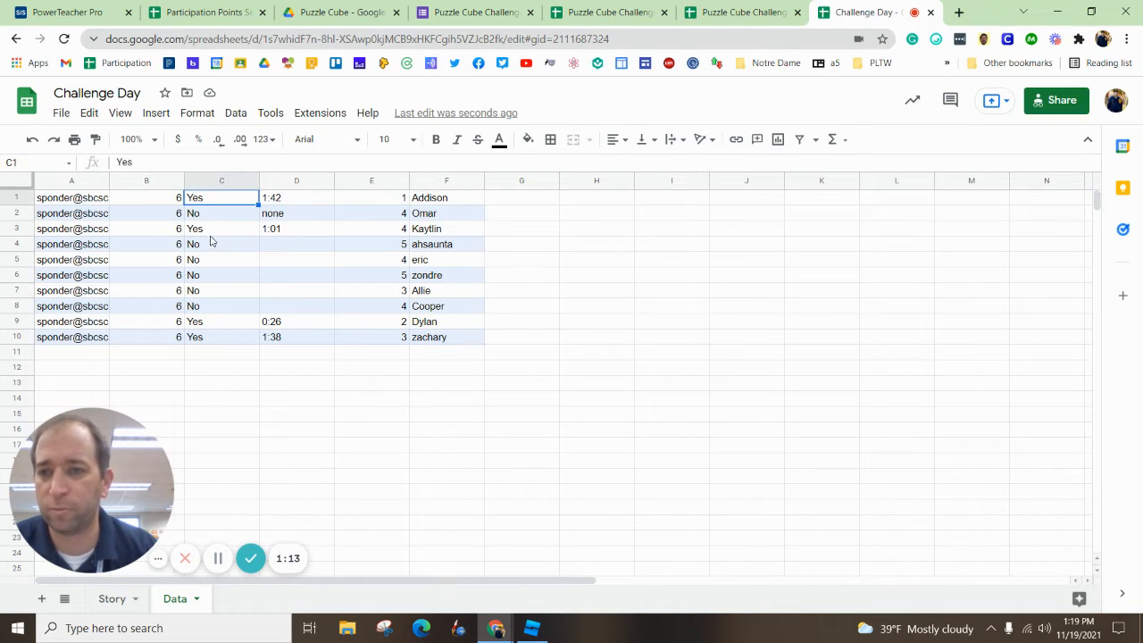
pyautogui.click(215, 234)
pyautogui.click(216, 325)
pyautogui.click(215, 339)
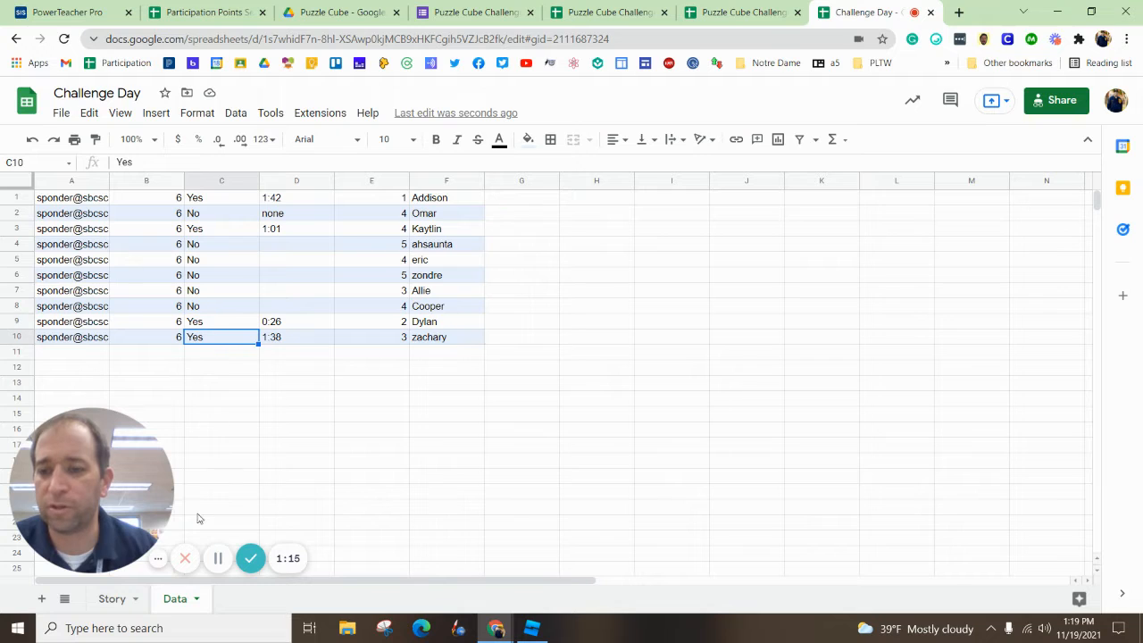
pyautogui.click(113, 599)
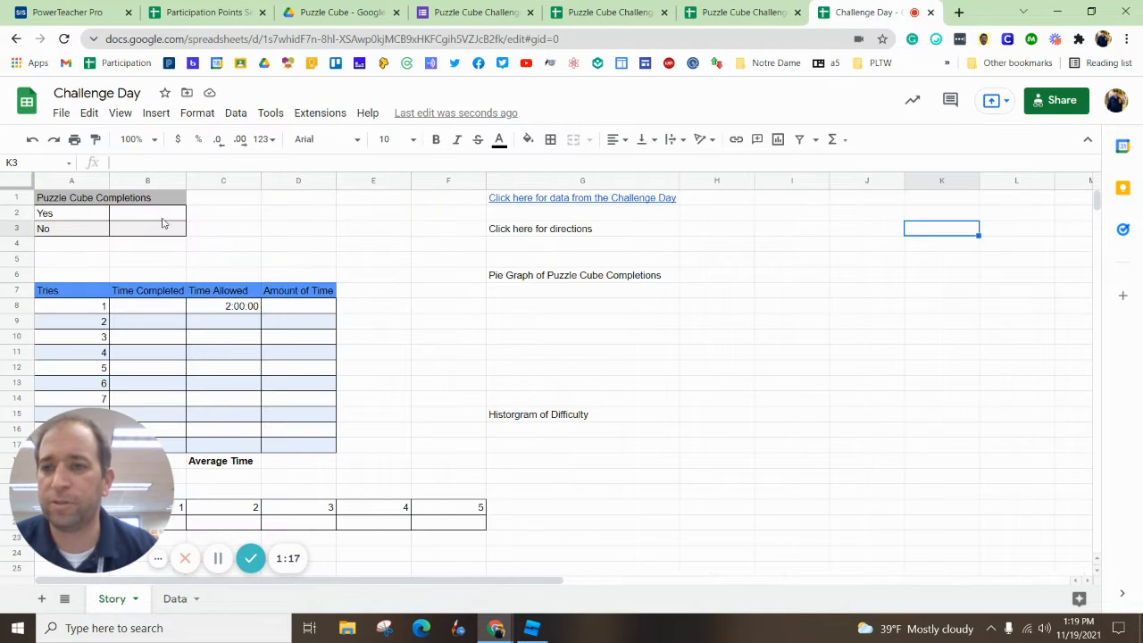
pyautogui.click(164, 214)
pyautogui.write('4')
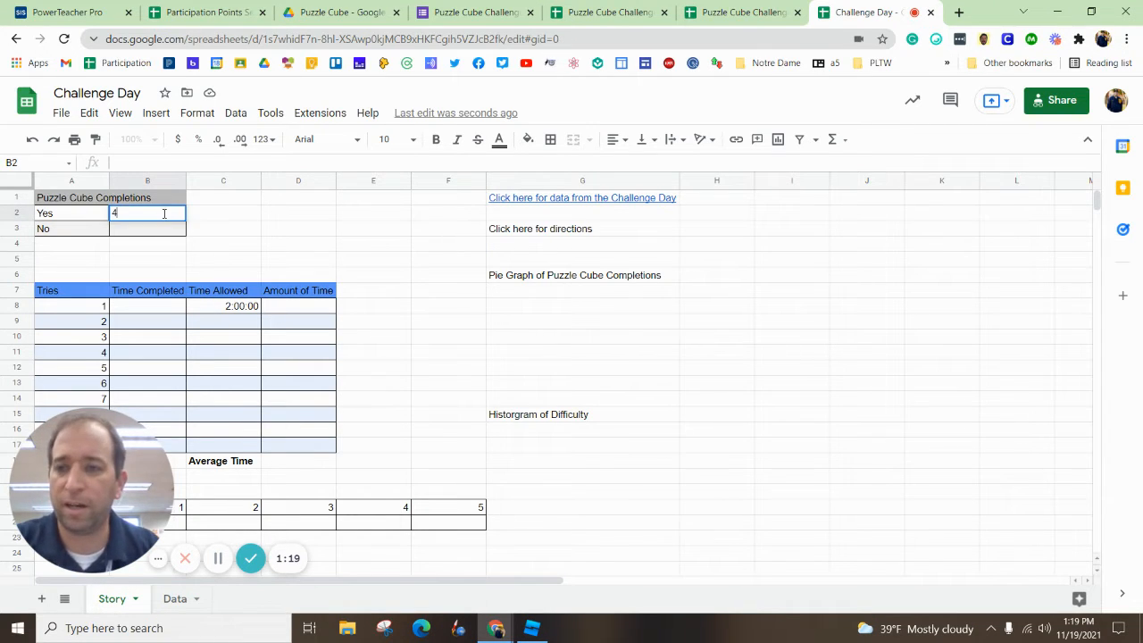
pyautogui.click(170, 234)
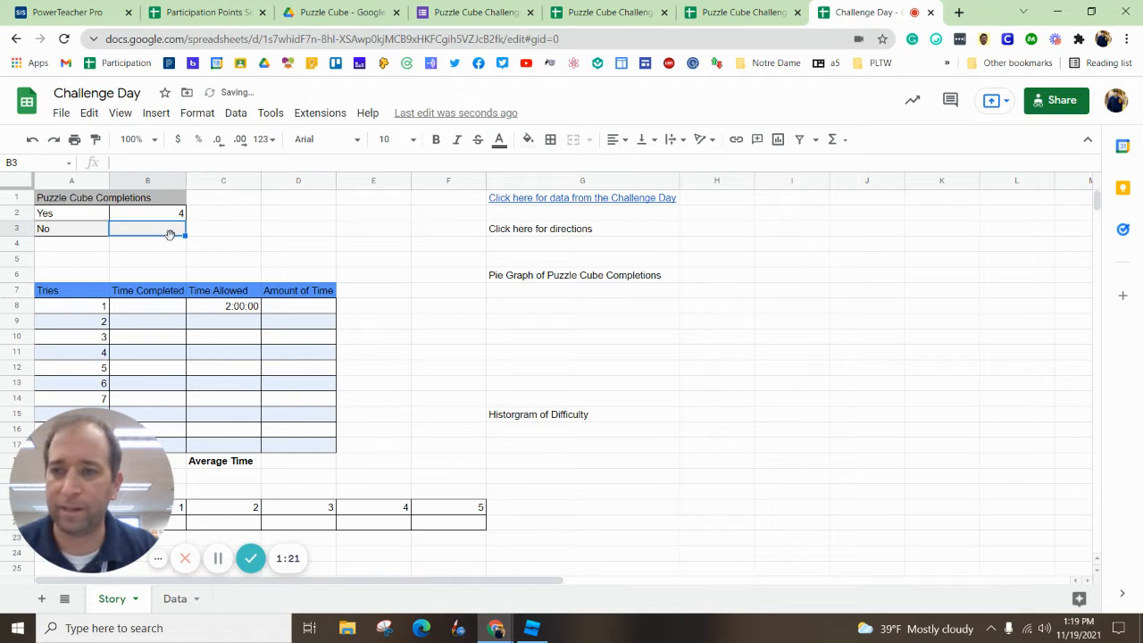
# Count the No answers on the Data sheet and enter 6 for No in B3 of the Story sheet
pyautogui.click(175, 598)
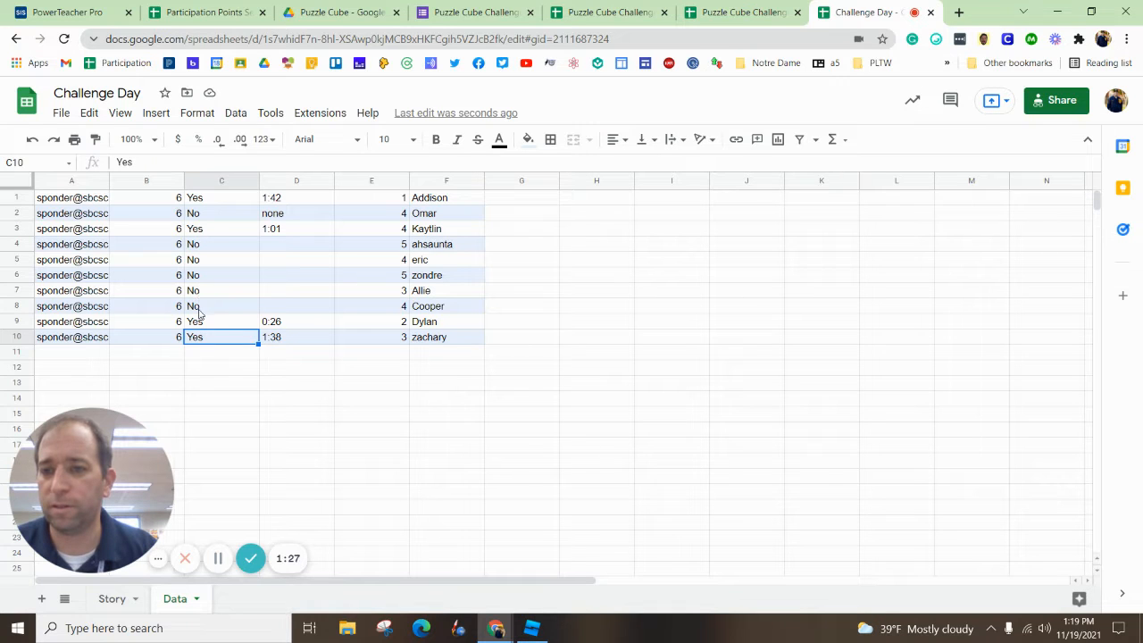
pyautogui.click(111, 598)
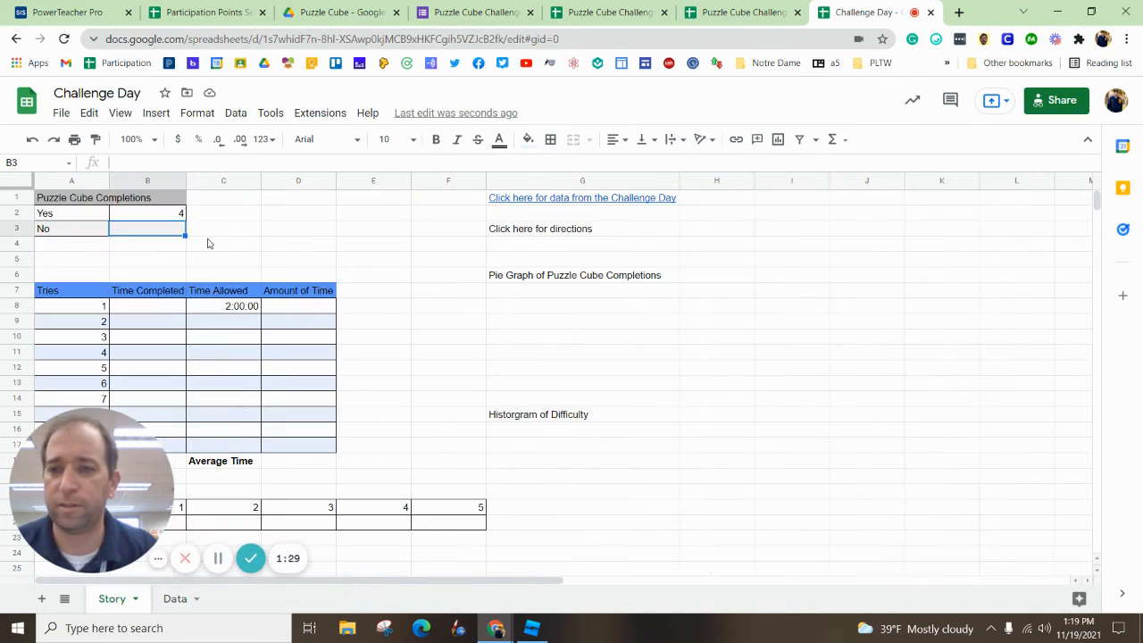
pyautogui.write('5')
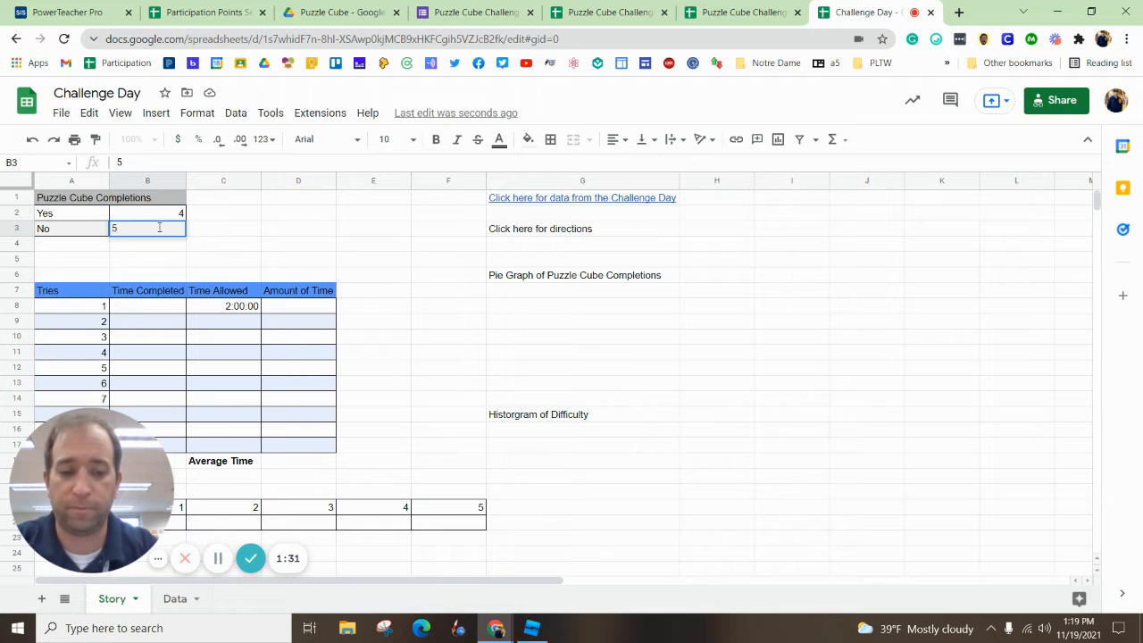
pyautogui.click(453, 317)
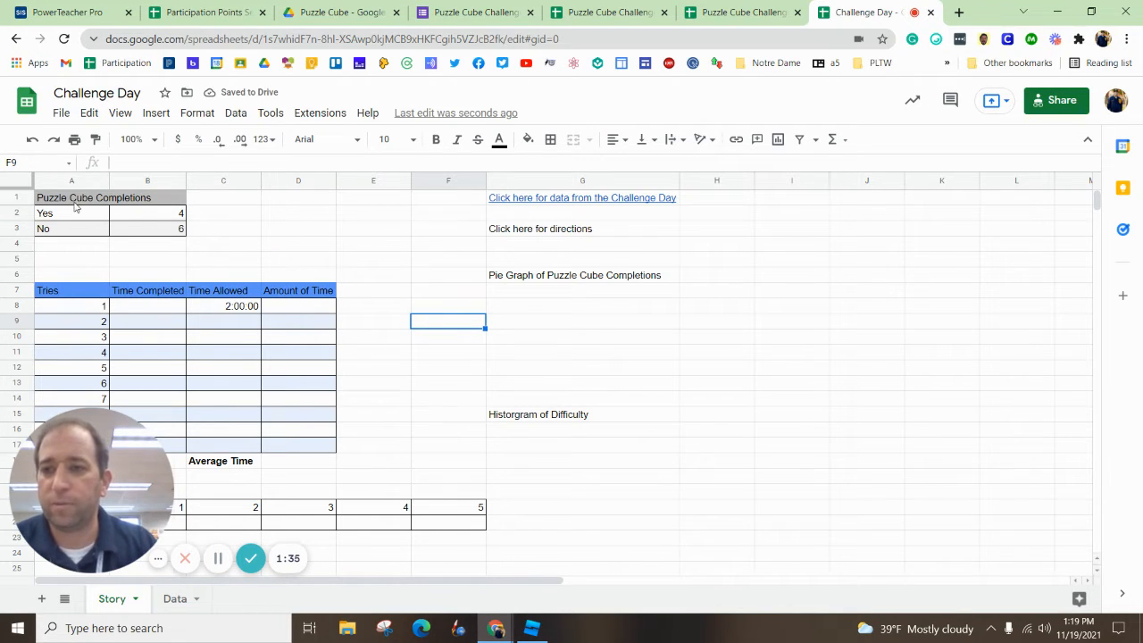
# Insert a pie chart of A1:B3 and place it, scaled down, beside the "Pie Graph of Puzzle Cube Completions" label
pyautogui.moveTo(62, 200); pyautogui.dragTo(186, 230)
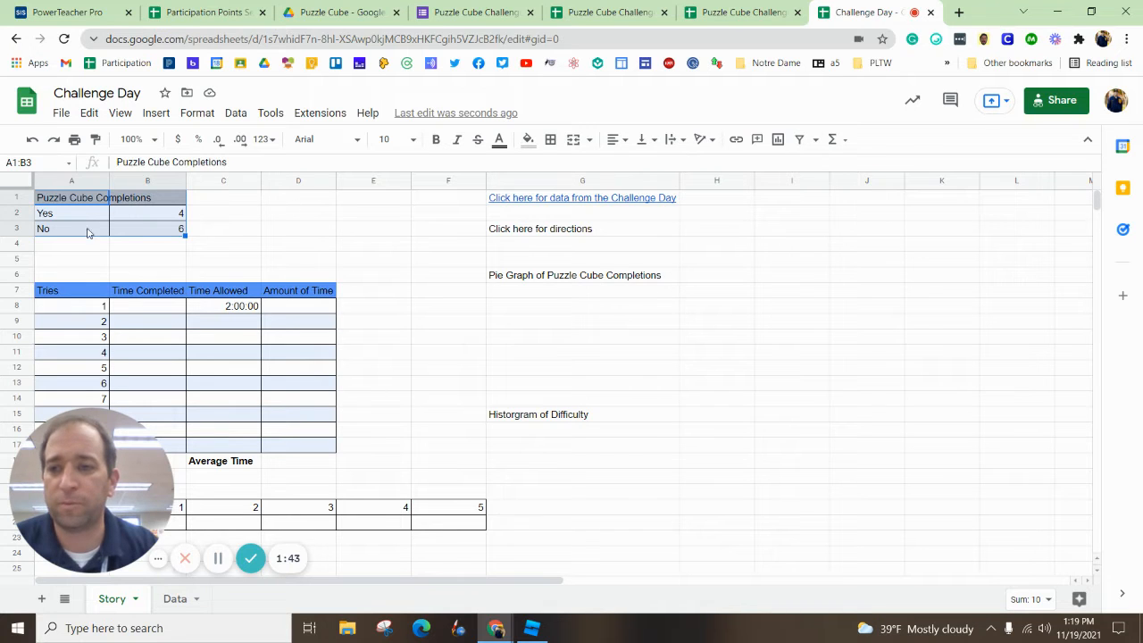
pyautogui.click(777, 141)
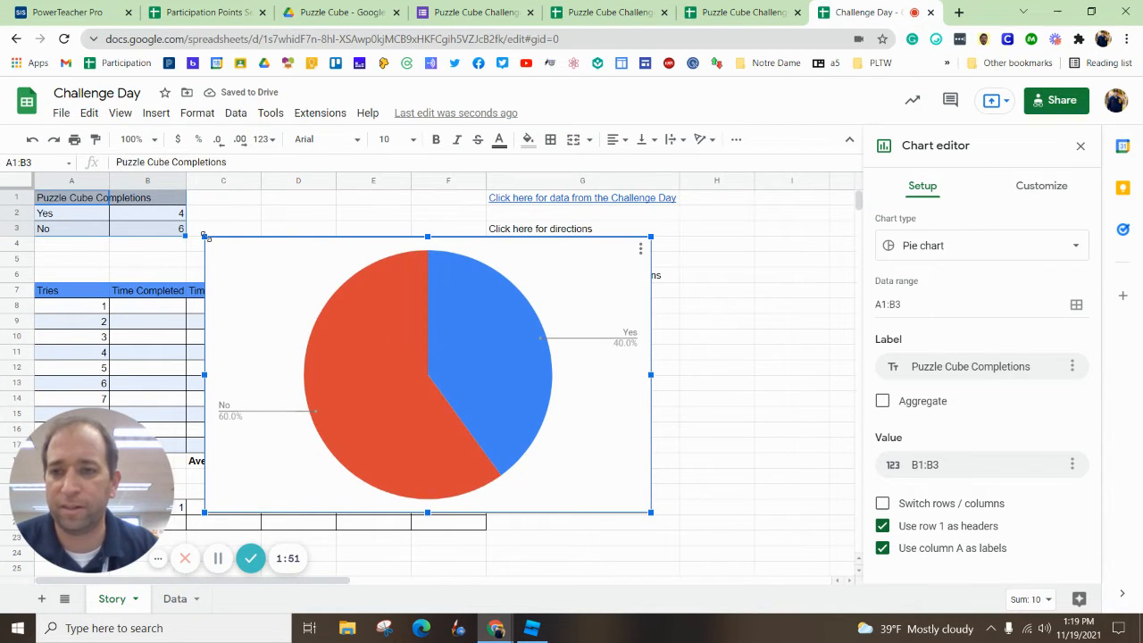
pyautogui.moveTo(204, 237); pyautogui.dragTo(309, 302)
pyautogui.moveTo(422, 317); pyautogui.dragTo(475, 331)
pyautogui.moveTo(478, 373); pyautogui.dragTo(635, 331)
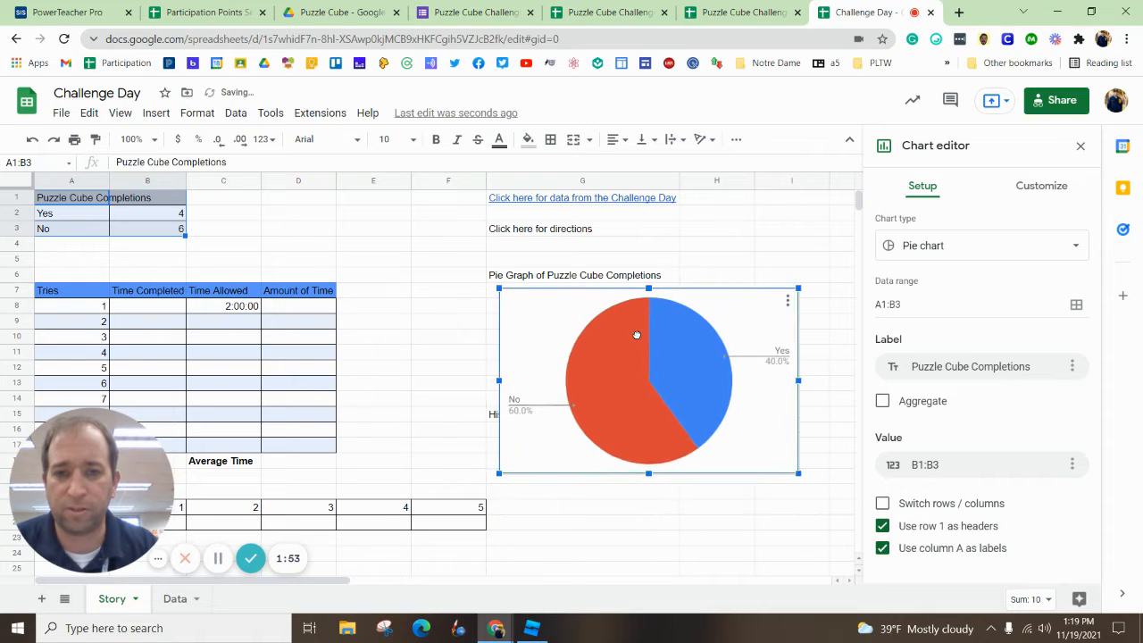
pyautogui.moveTo(499, 289); pyautogui.dragTo(548, 319)
pyautogui.moveTo(639, 371); pyautogui.dragTo(763, 317)
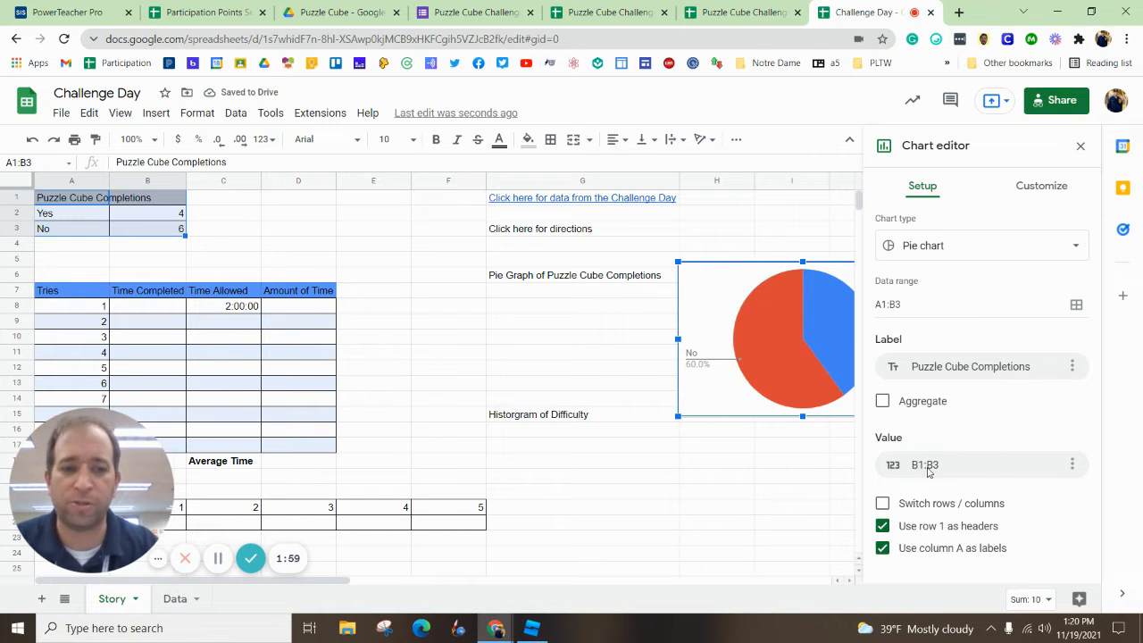
pyautogui.click(1080, 146)
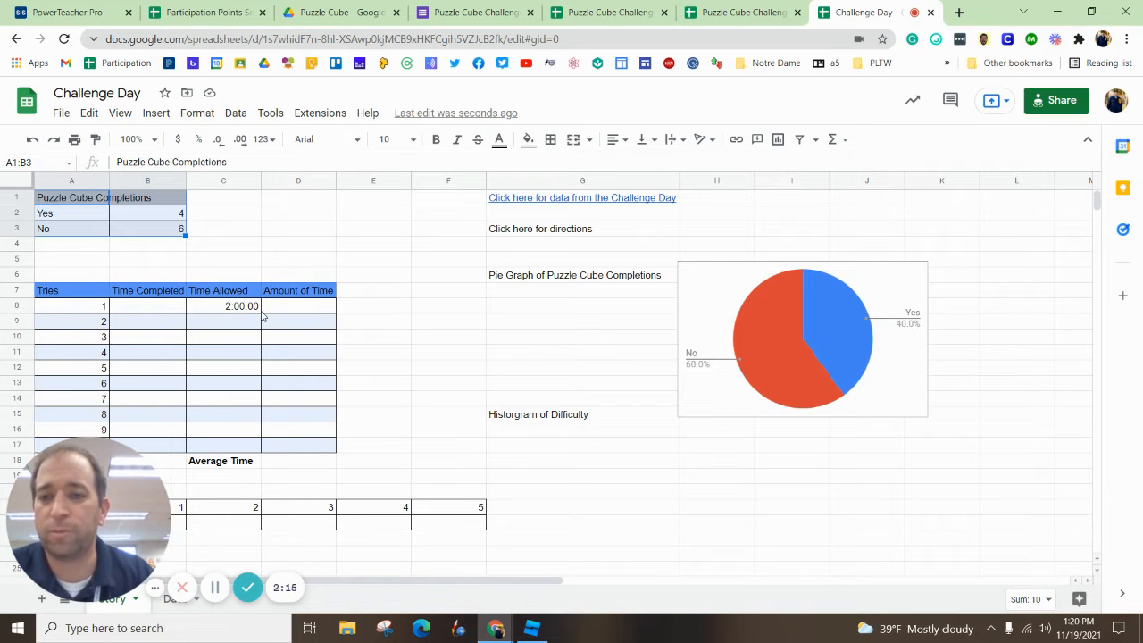
# Look up the remaining times on the Data sheet and enter Time Completed 1:42 for try 1 and 1:01 for try 3 on the Story sheet
pyautogui.click(714, 11)
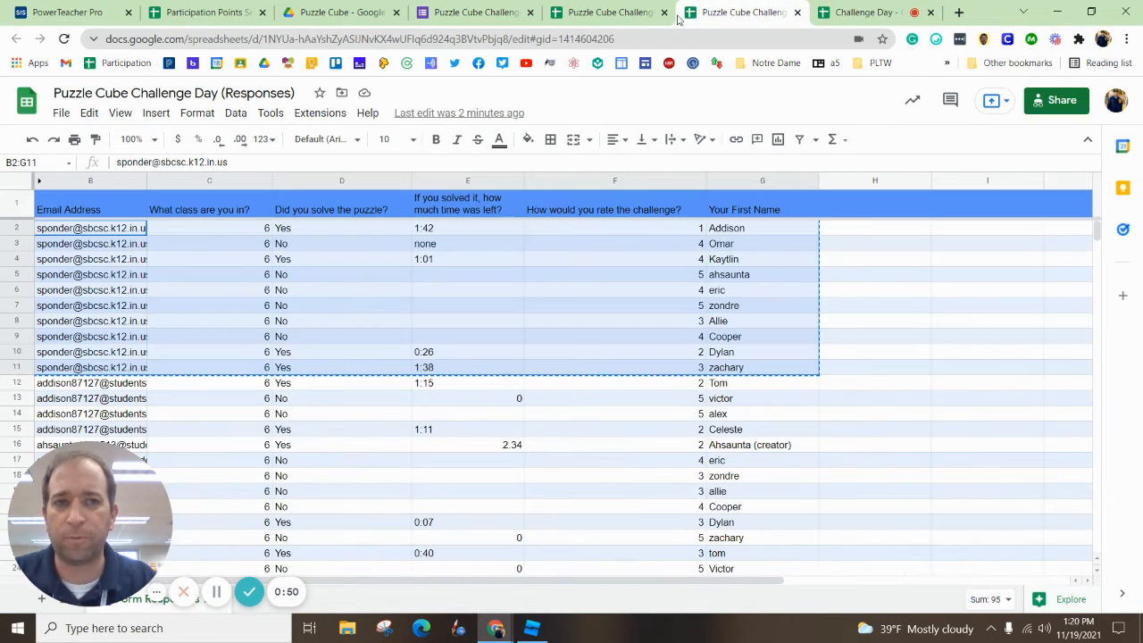
pyautogui.click(814, 11)
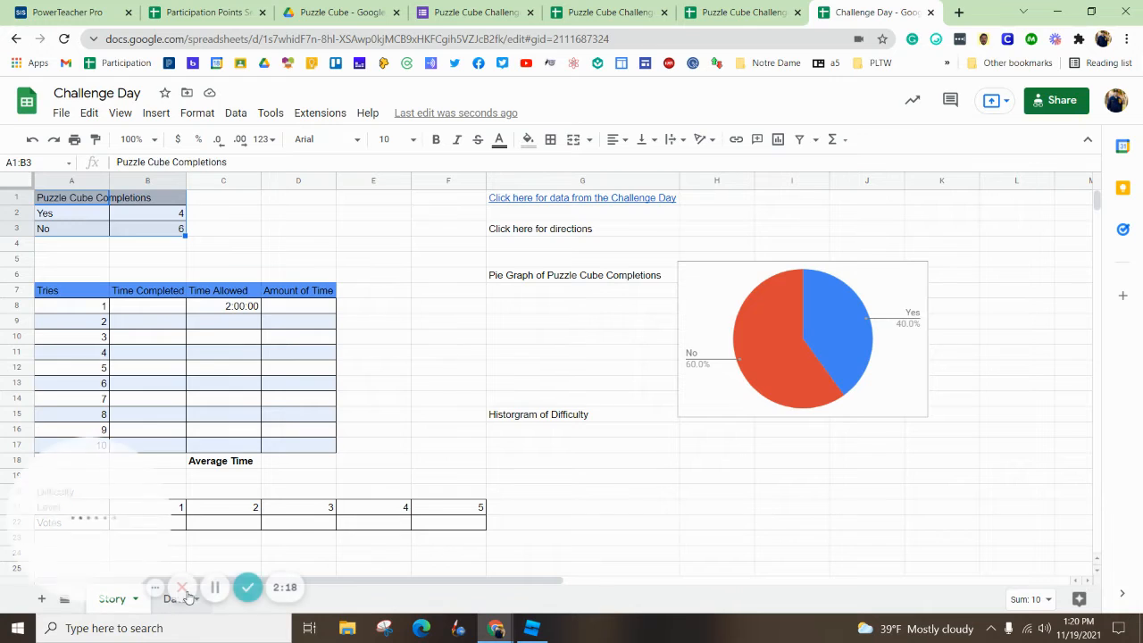
pyautogui.click(186, 597)
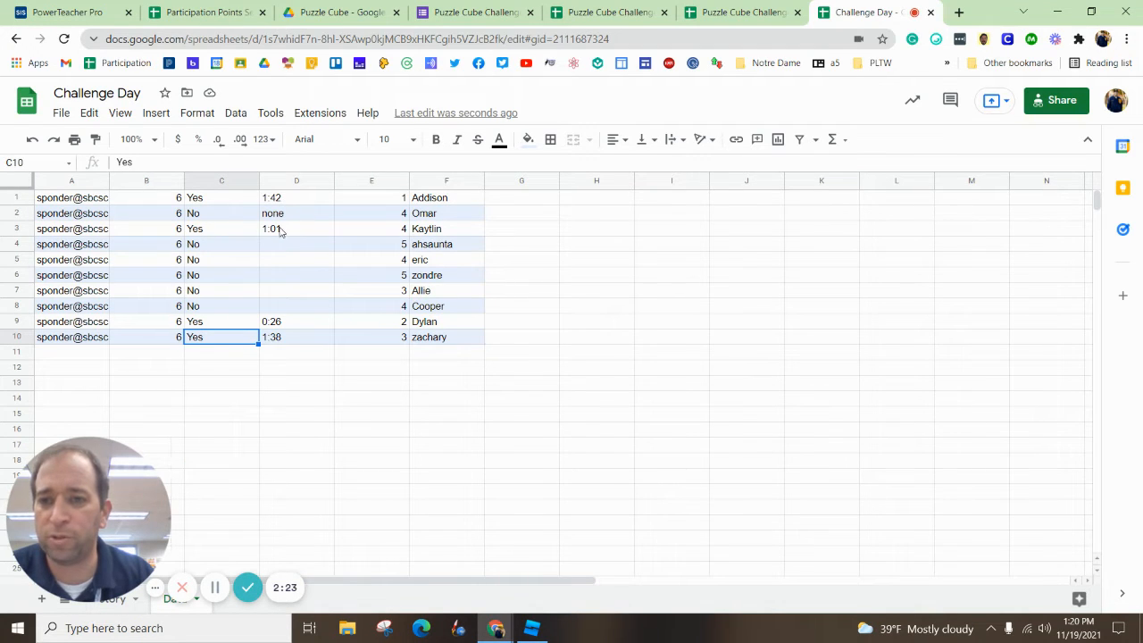
pyautogui.click(114, 598)
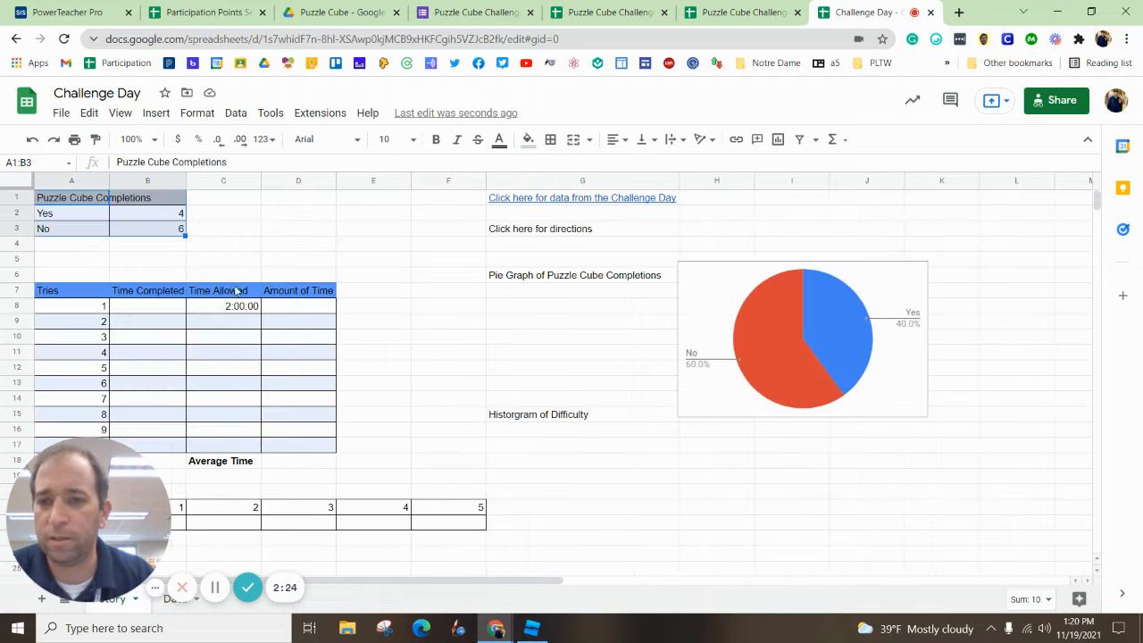
pyautogui.click(159, 307)
pyautogui.write('1:42')
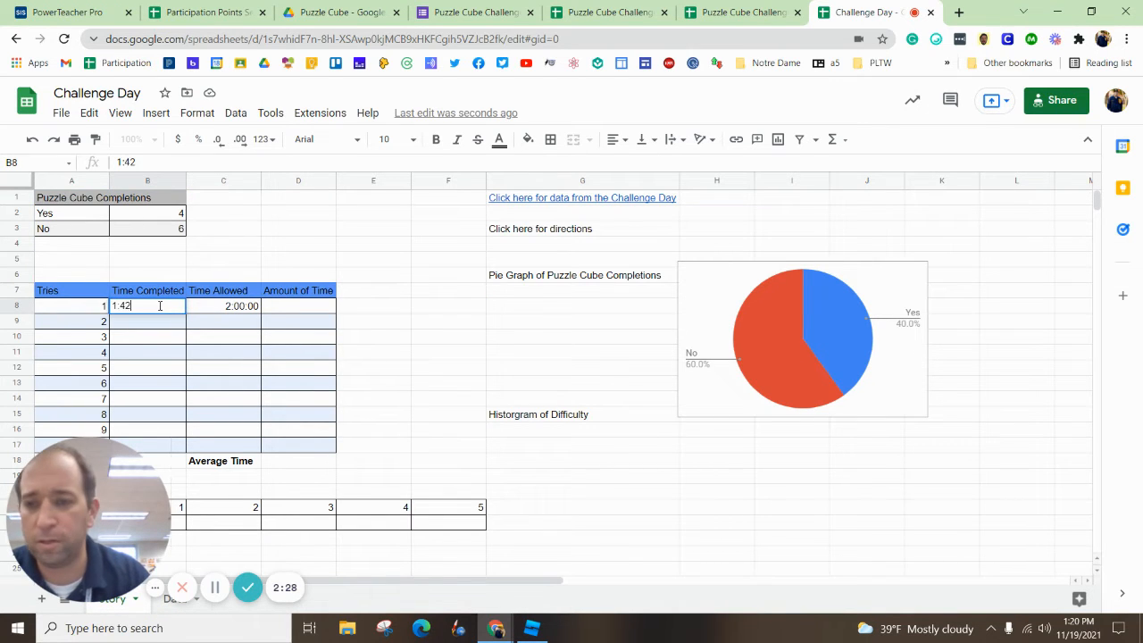
pyautogui.press('Return')
pyautogui.press('Down')
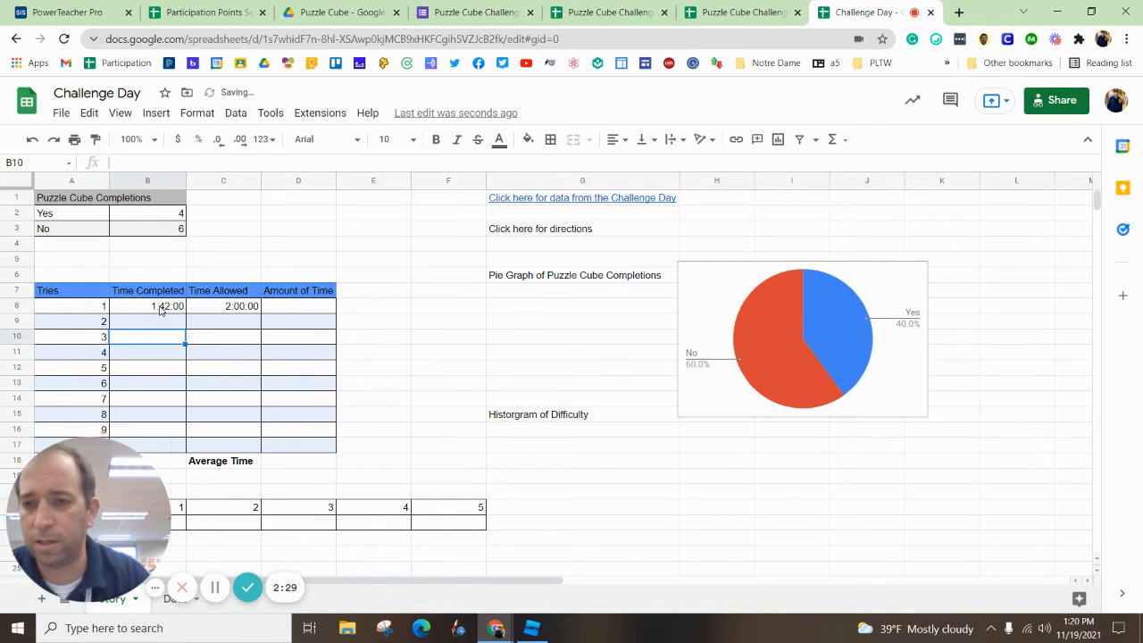
pyautogui.write('1:01')
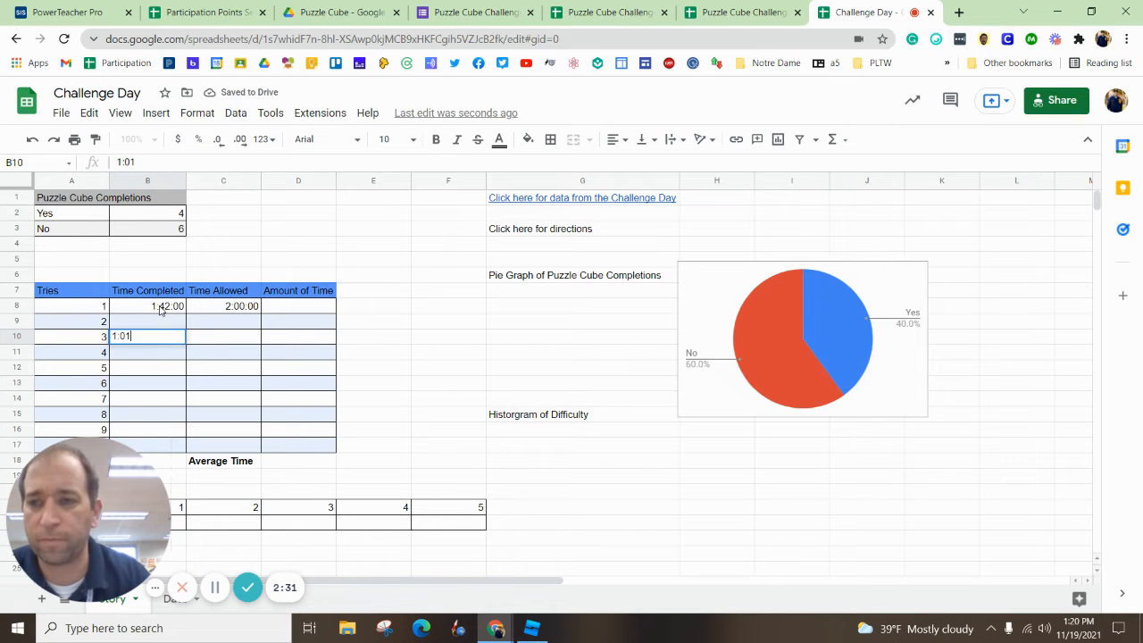
pyautogui.click(232, 353)
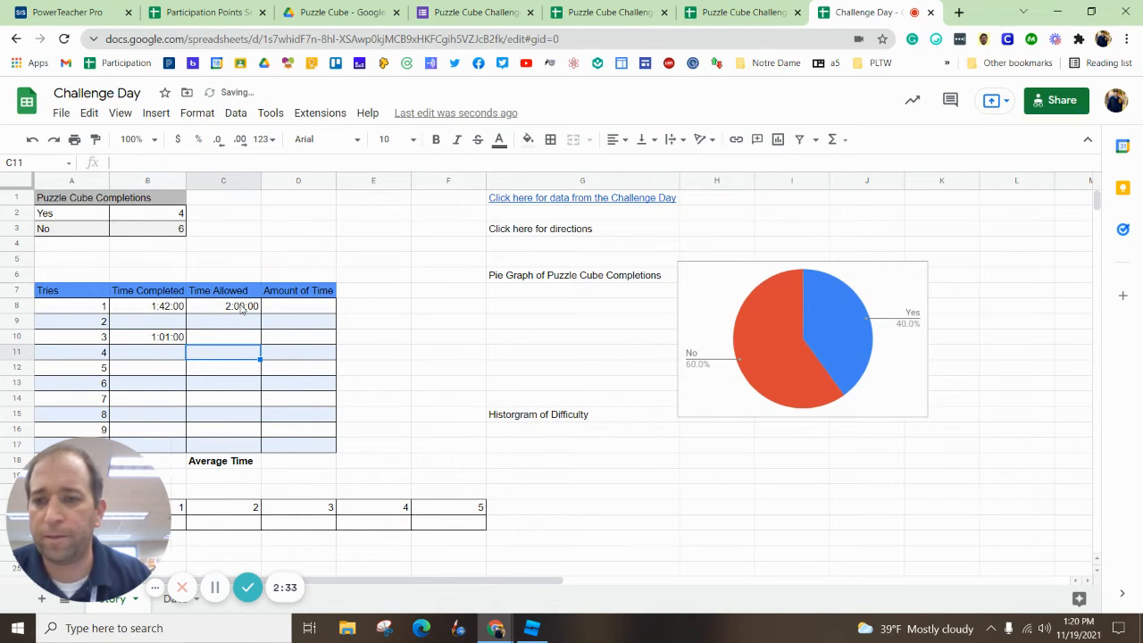
# Copy the 2:00:00 Time Allowed value from try 1 to try 2 in cell C9
pyautogui.click(242, 309)
pyautogui.hotkey('ctrl', 'c')
pyautogui.click(237, 325)
pyautogui.hotkey('ctrl', 'v')
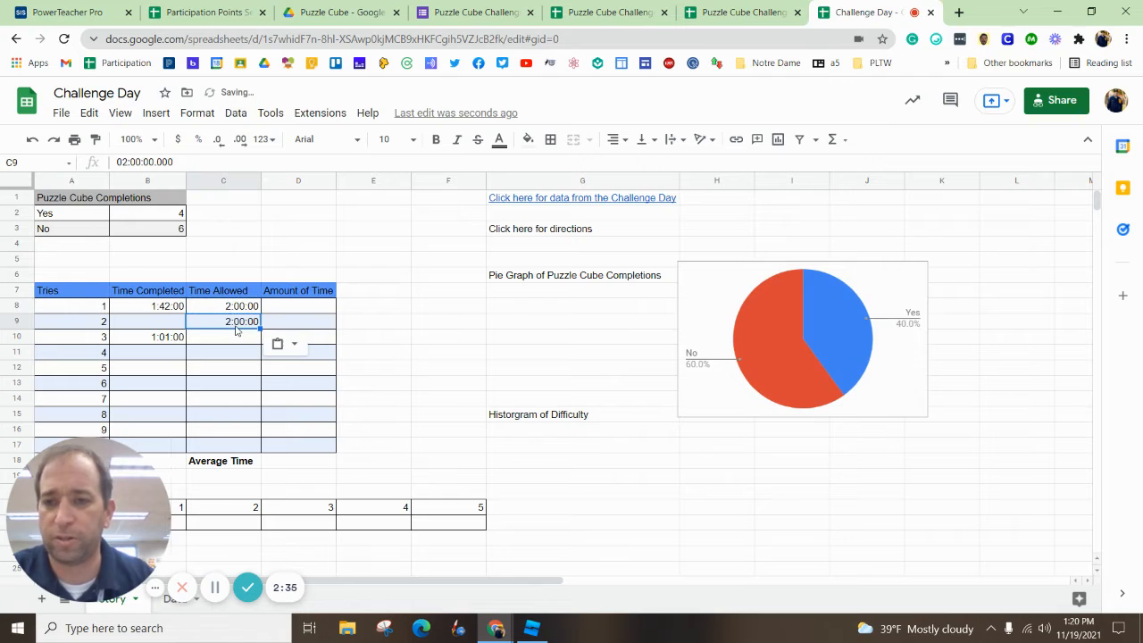
# Fill the 2:00:00 Time Allowed value down from C8:C9 through try 10 in C17
pyautogui.hotkey('shift', 'Up')
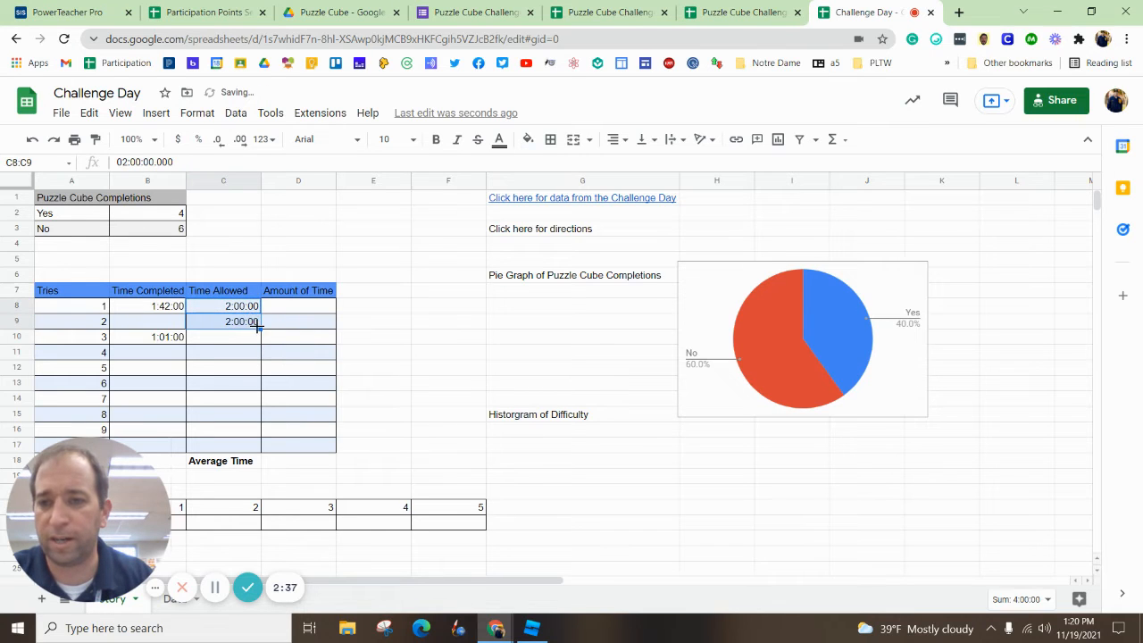
pyautogui.moveTo(259, 329); pyautogui.dragTo(243, 446)
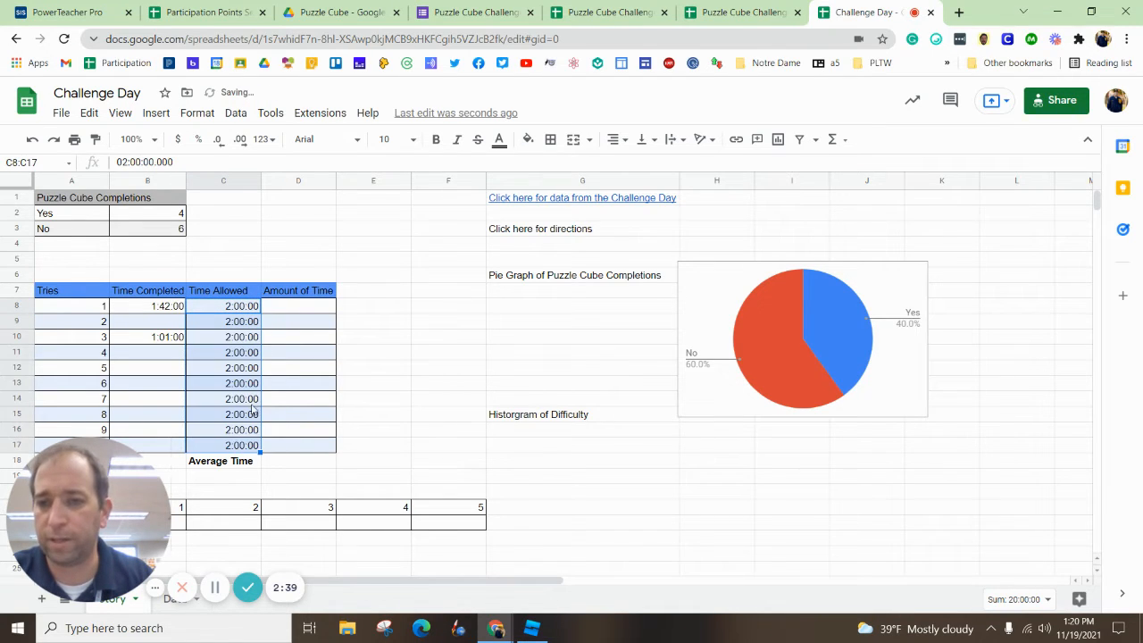
# Look up the try 9 time on the Data sheet and enter :26 as its Time Completed in B16 of the Story sheet
pyautogui.click(176, 605)
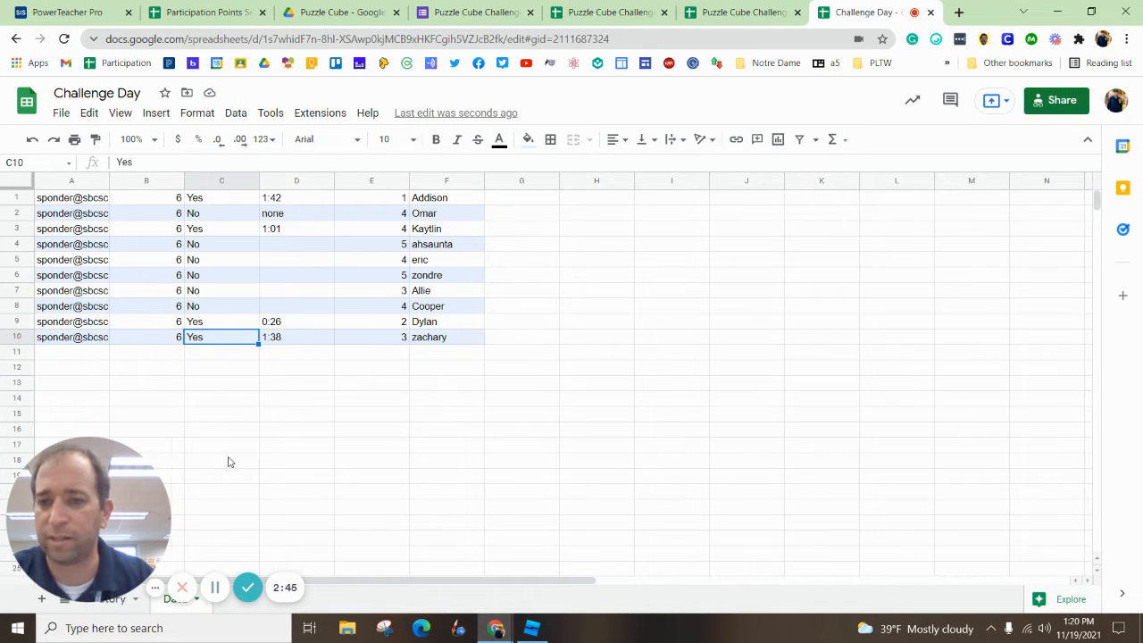
pyautogui.click(112, 600)
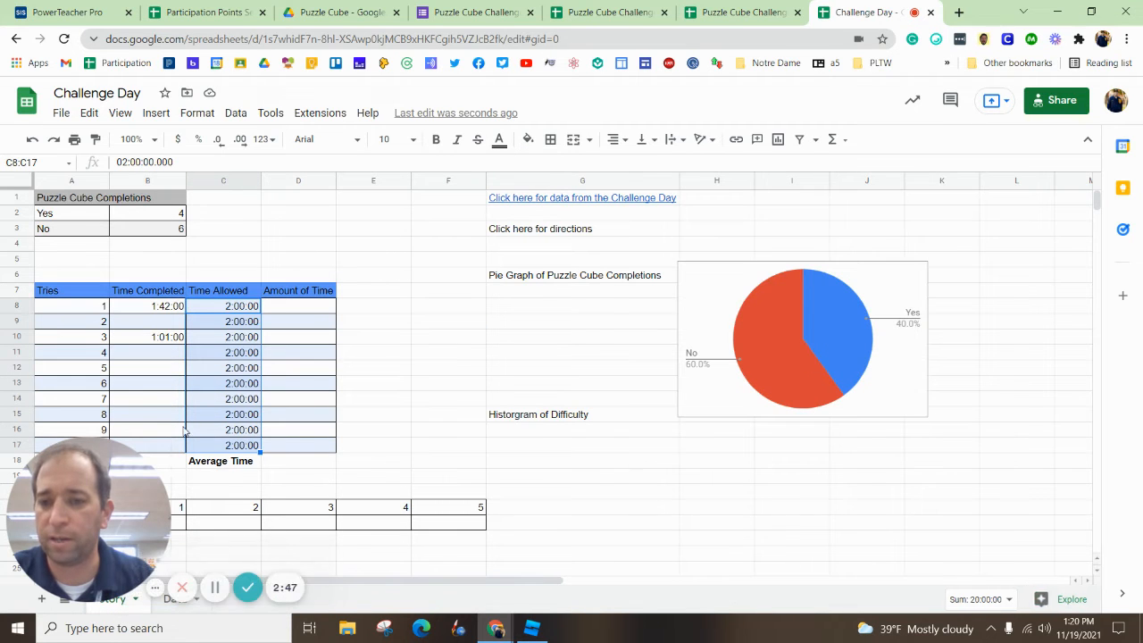
pyautogui.click(166, 432)
pyautogui.doubleClick(166, 432)
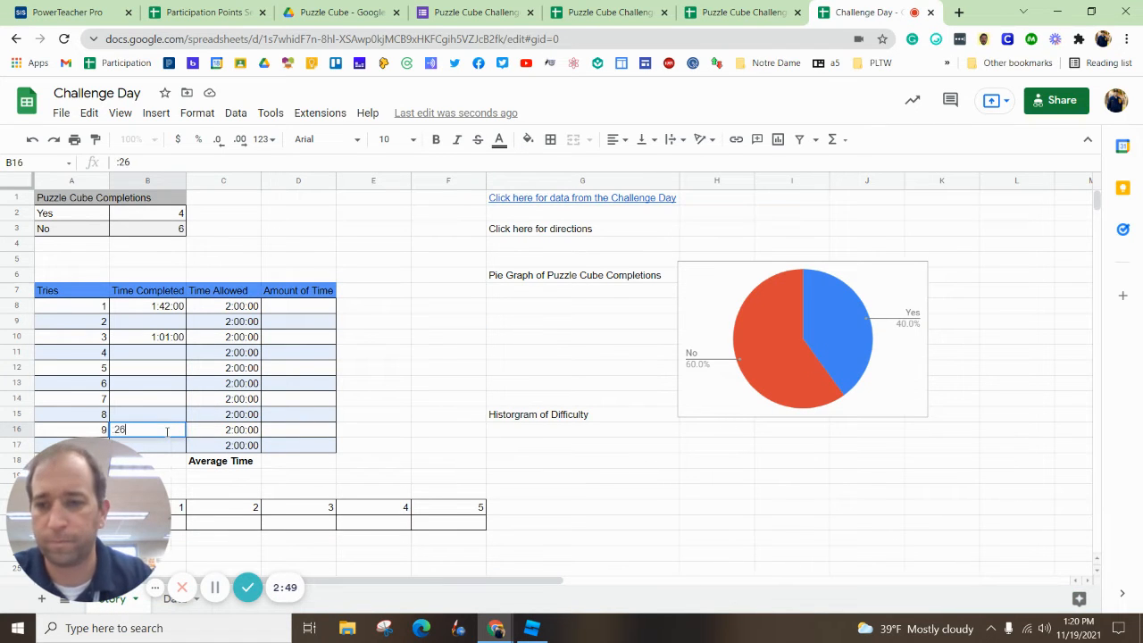
pyautogui.write(':26')
pyautogui.press('Return')
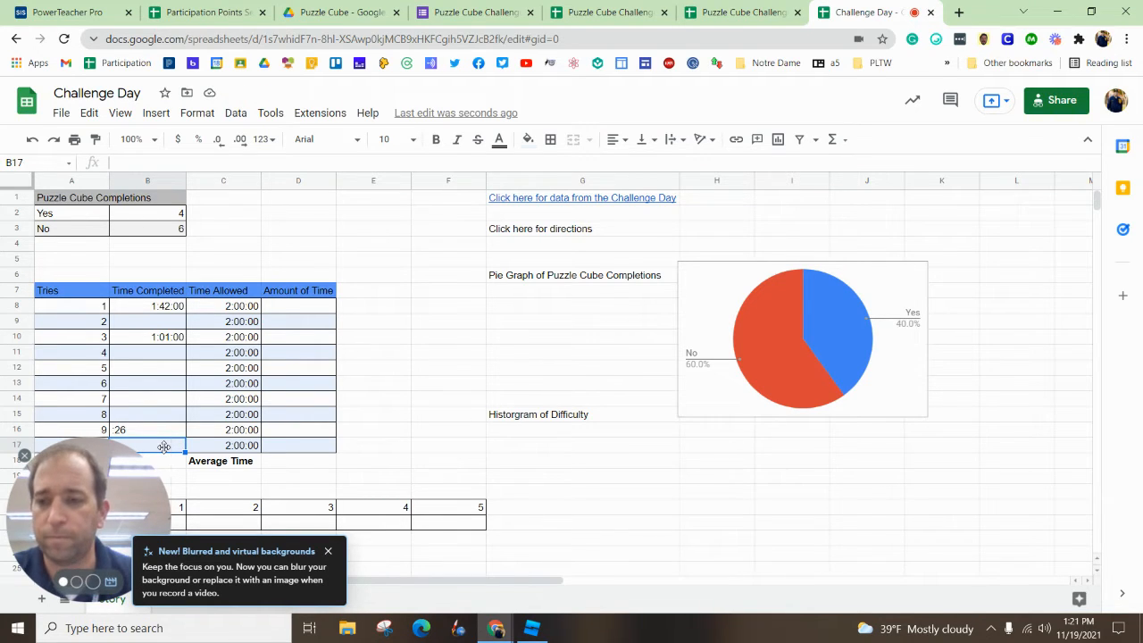
# Enter 1:38 as the Time Completed for try 10 in B17
pyautogui.moveTo(144, 476); pyautogui.dragTo(174, 483)
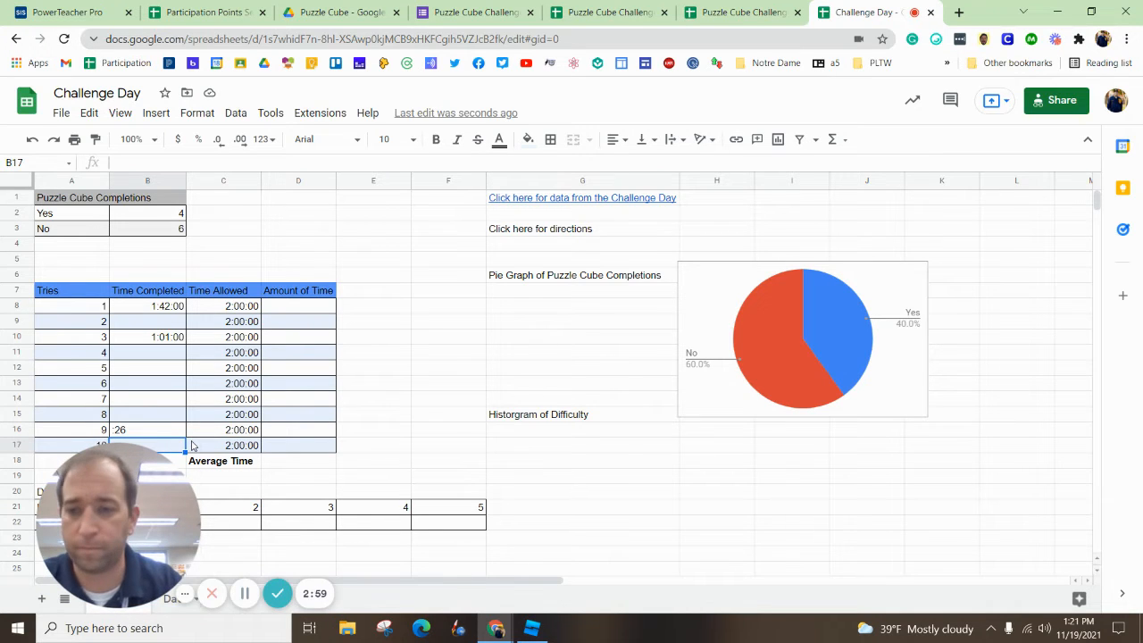
pyautogui.scroll(-3, 261, 376)
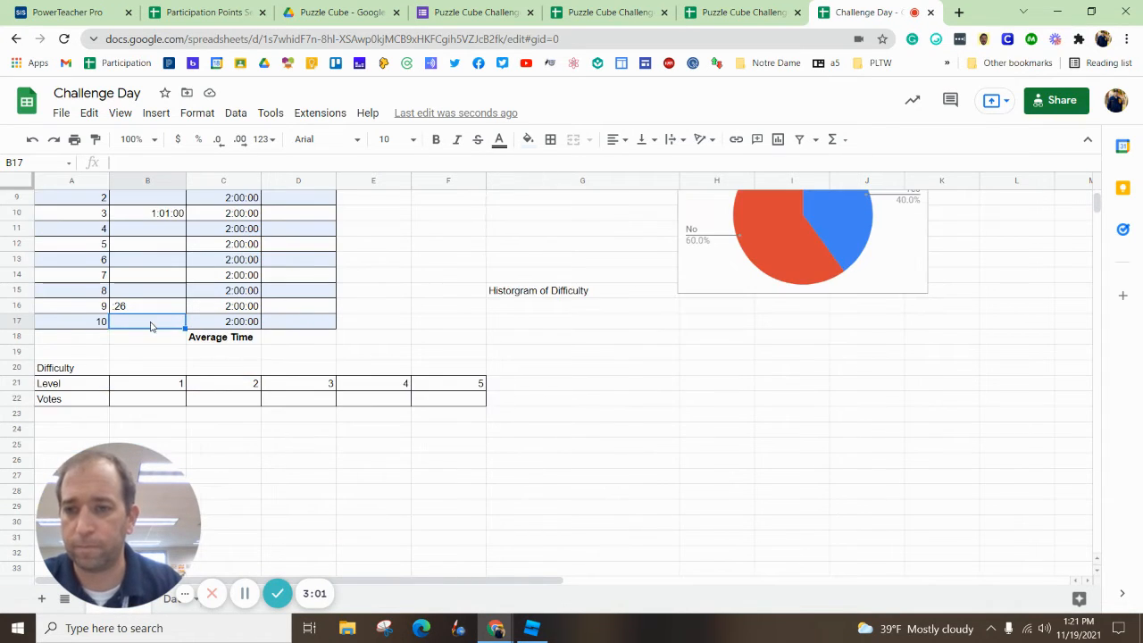
pyautogui.write('1')
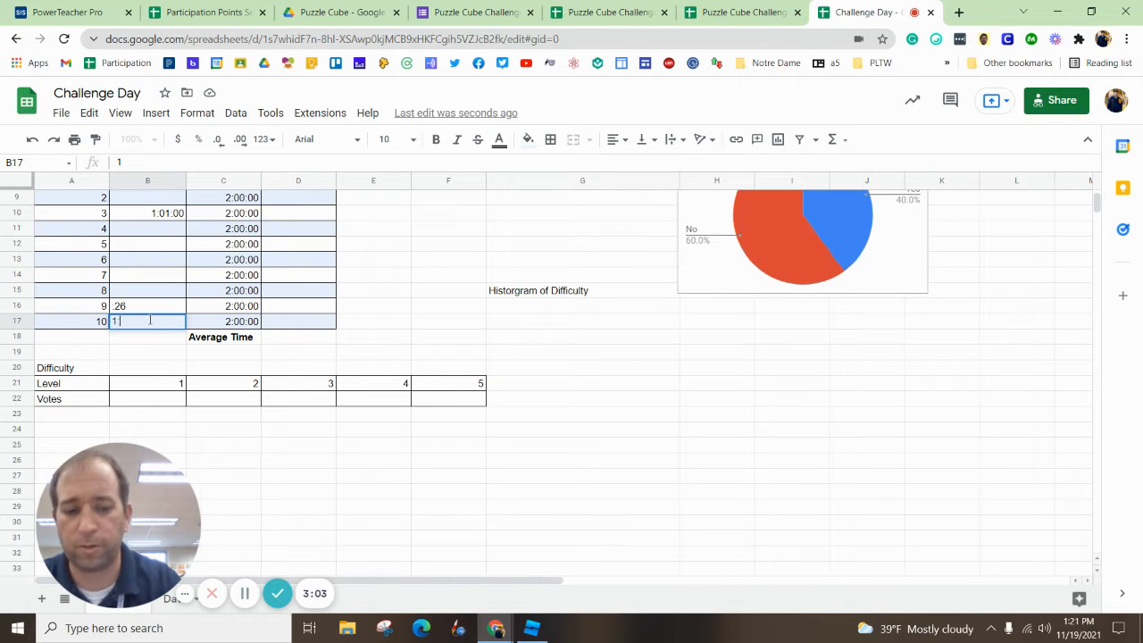
pyautogui.write(':38')
pyautogui.click(357, 306)
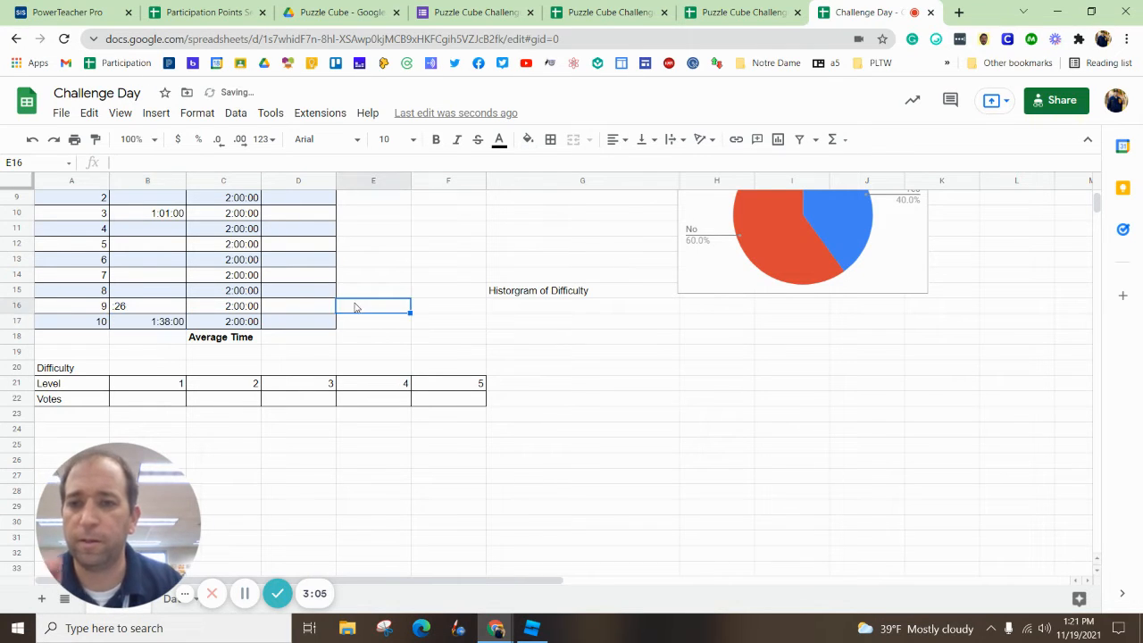
# Correct the Time Completed for try 9 in B16 to 0:26
pyautogui.scroll(3, 321, 308)
pyautogui.scroll(-2, 317, 313)
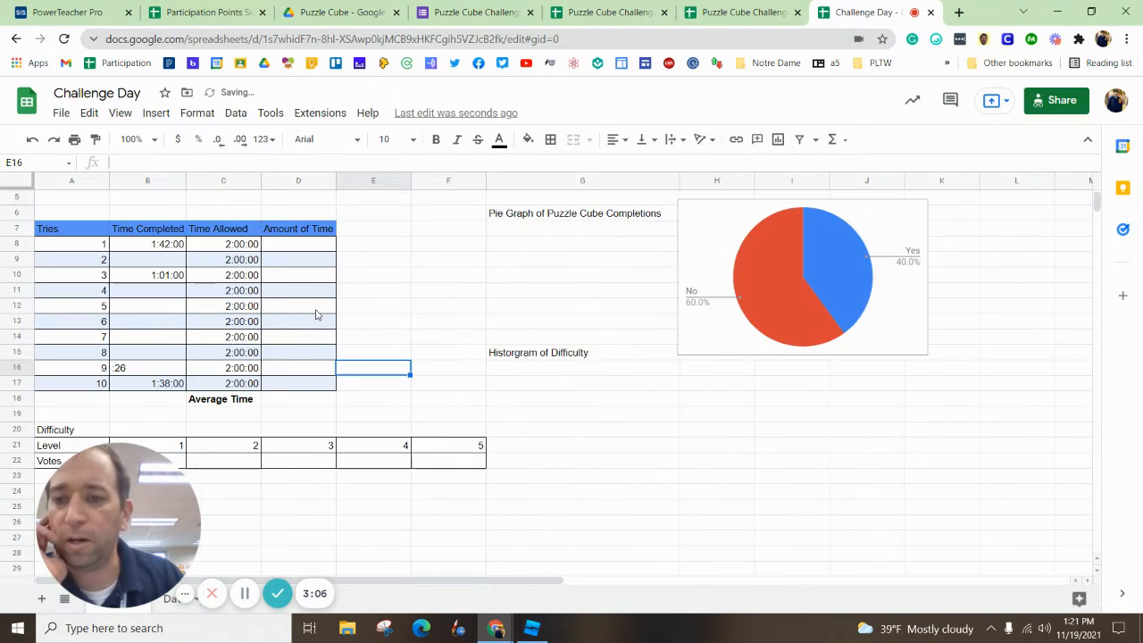
pyautogui.click(134, 369)
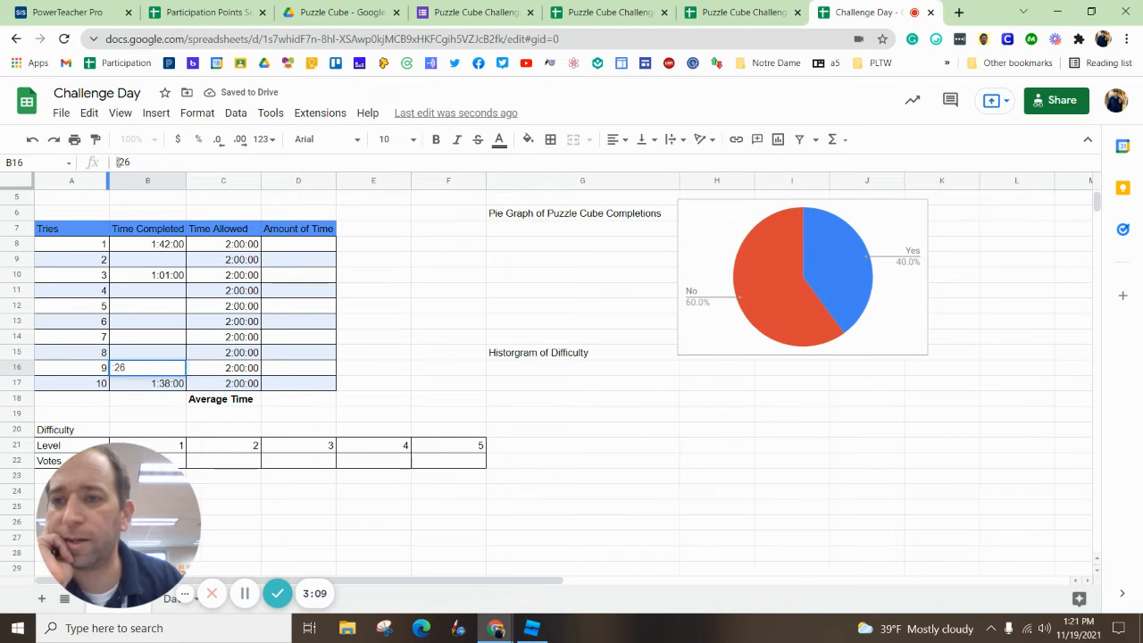
pyautogui.write('0:')
pyautogui.press('Return')
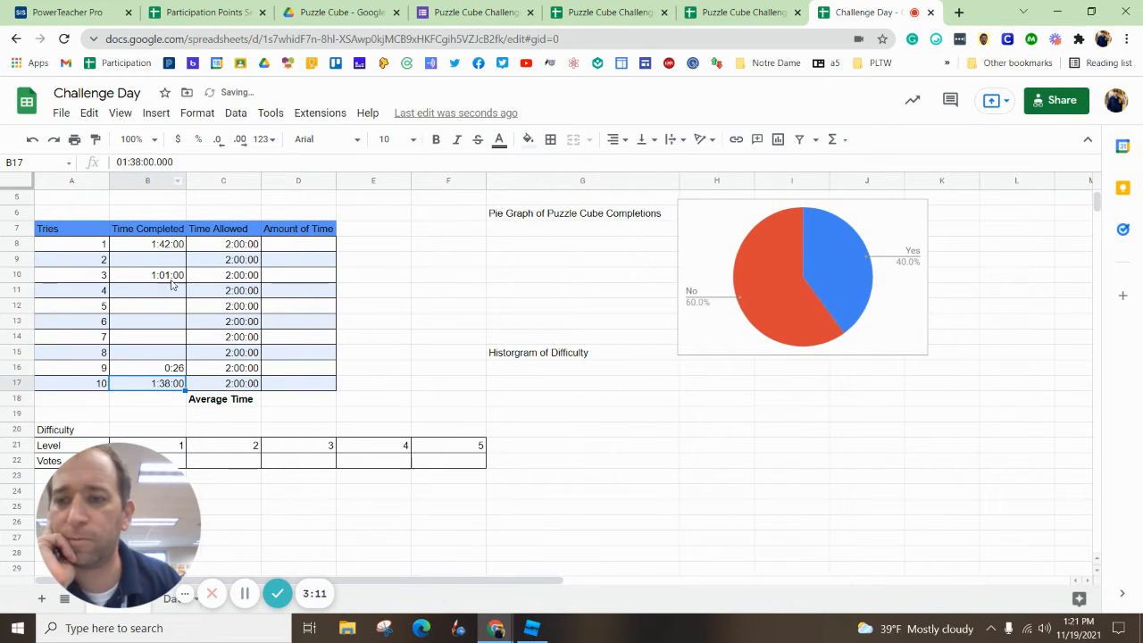
pyautogui.click(234, 369)
# Calculate the Amount of Time in D8 with the formula =C8-B8 and fill it down through D17
pyautogui.click(299, 246)
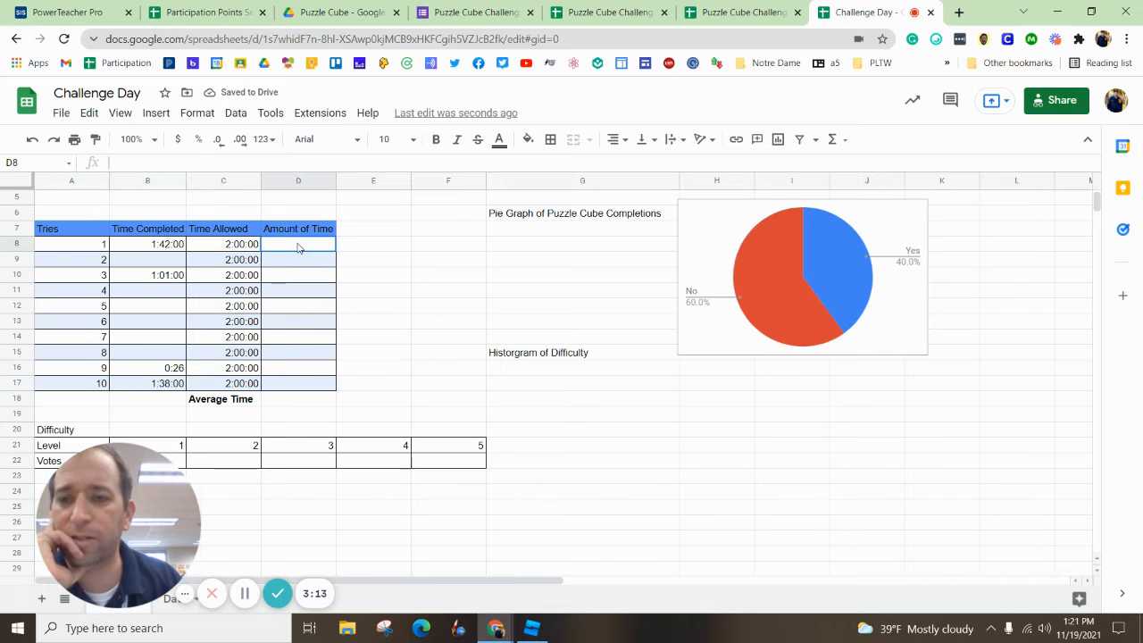
pyautogui.write('=')
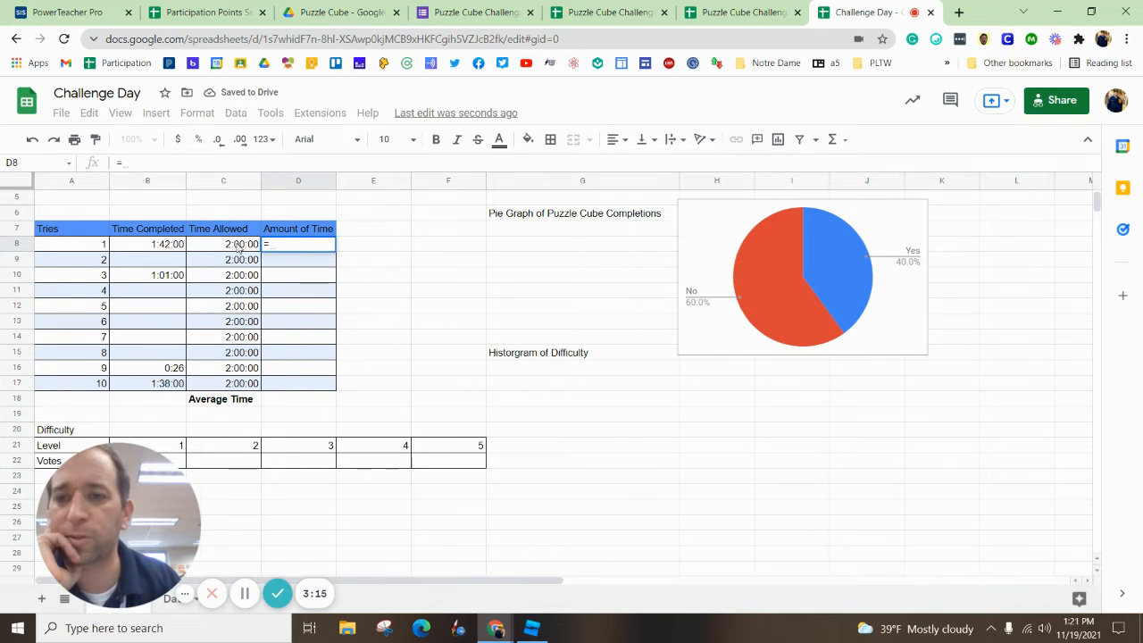
pyautogui.click(231, 246)
pyautogui.write('-')
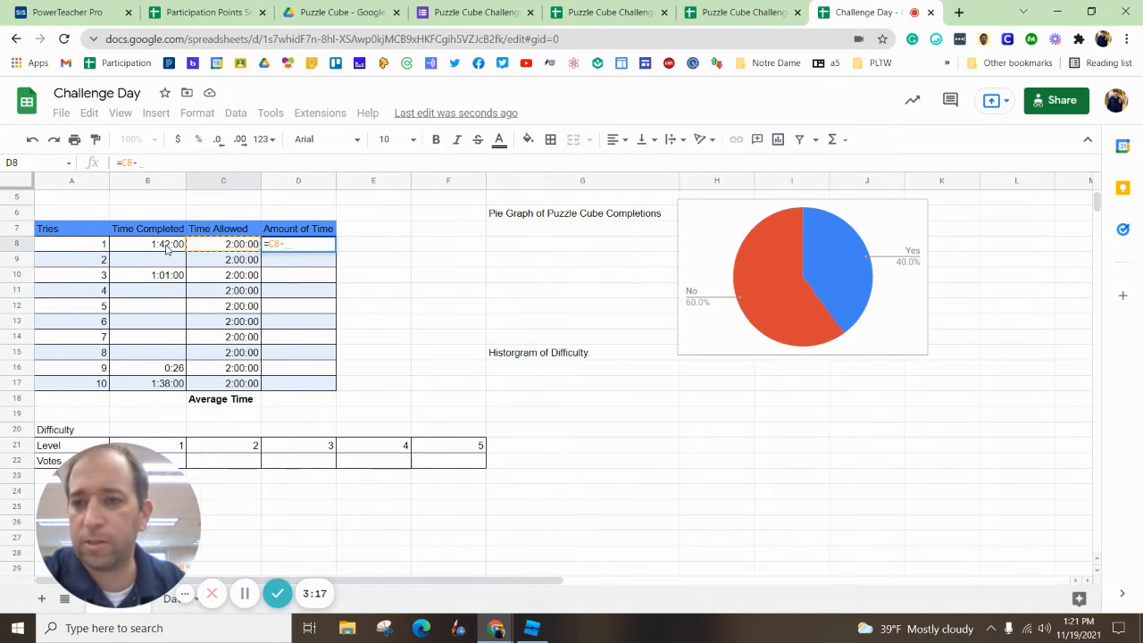
pyautogui.click(175, 248)
pyautogui.press('Return')
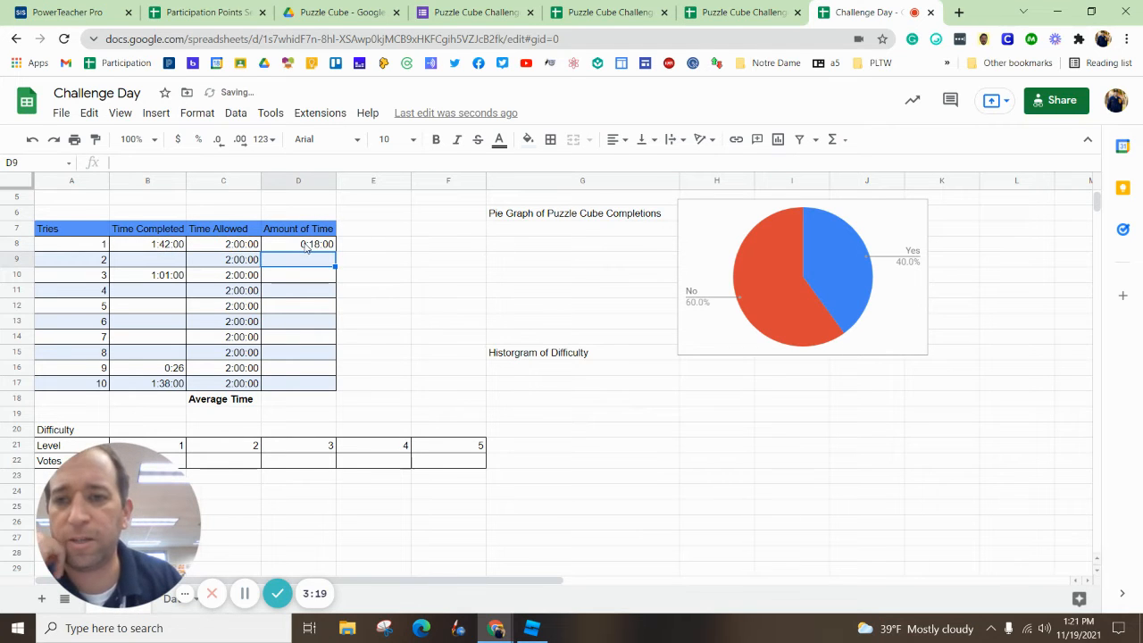
pyautogui.click(328, 250)
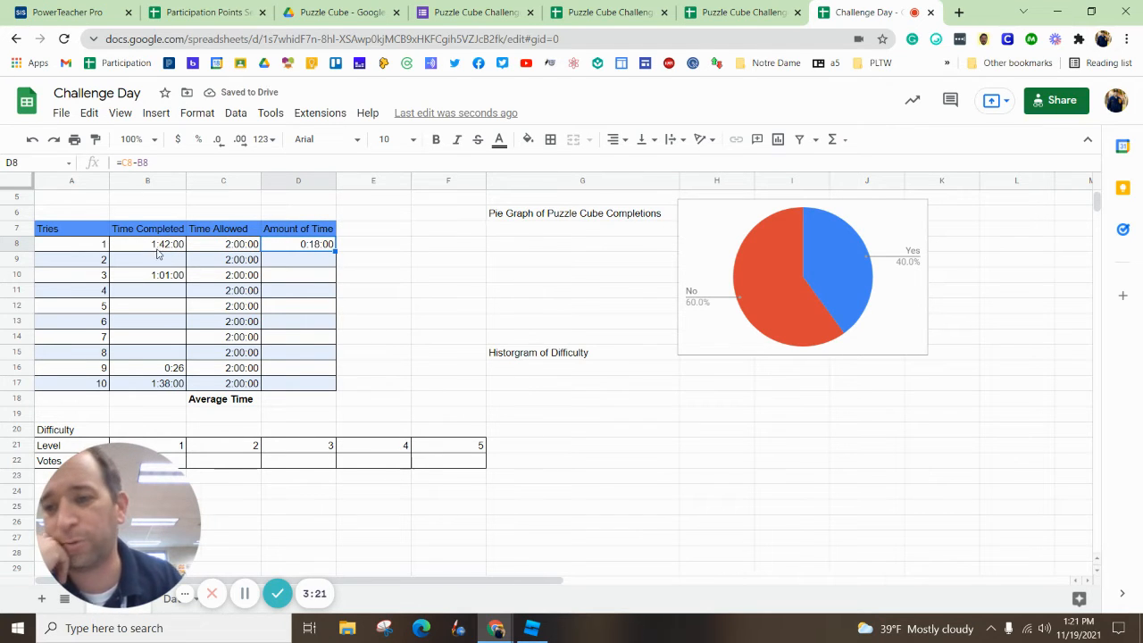
pyautogui.moveTo(336, 255); pyautogui.dragTo(324, 384)
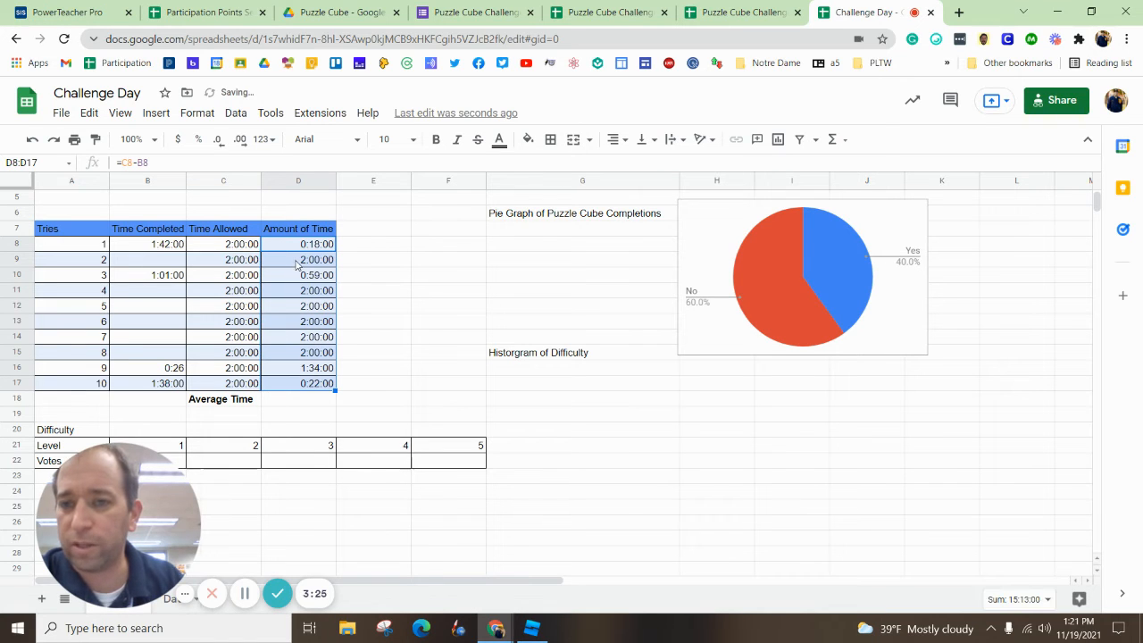
# Delete the Amount of Time results for the uncompleted tries 2, 4, 5, 6, 7 and 8
pyautogui.click(298, 265)
pyautogui.press('Delete')
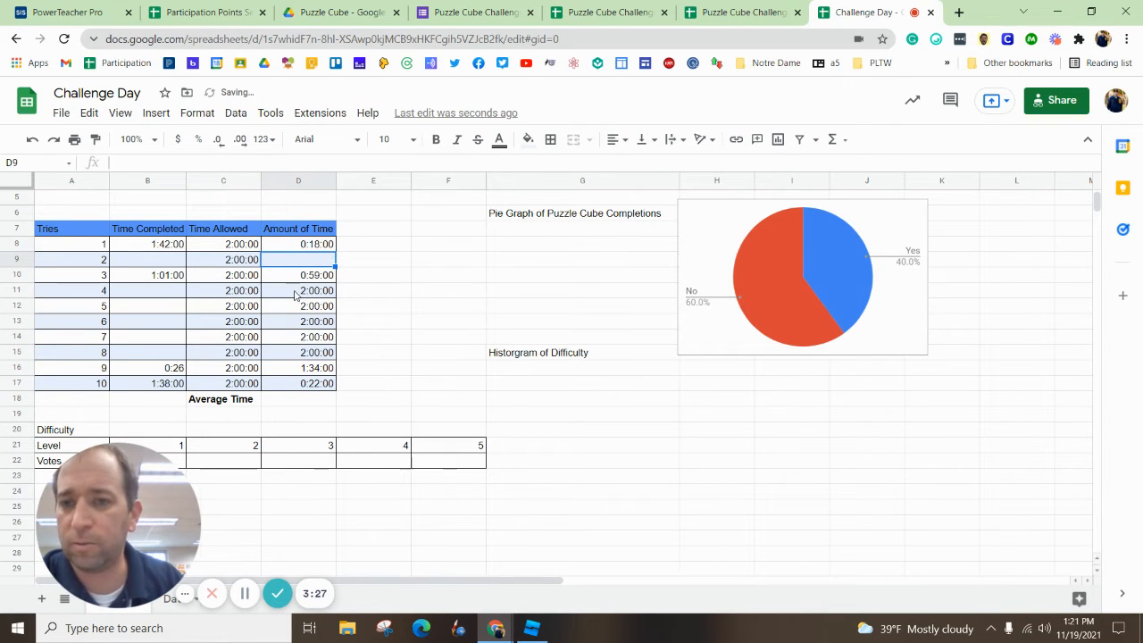
pyautogui.click(298, 291)
pyautogui.press('Delete')
pyautogui.click(295, 309)
pyautogui.press('Delete')
pyautogui.click(292, 323)
pyautogui.press('Delete')
pyautogui.click(292, 339)
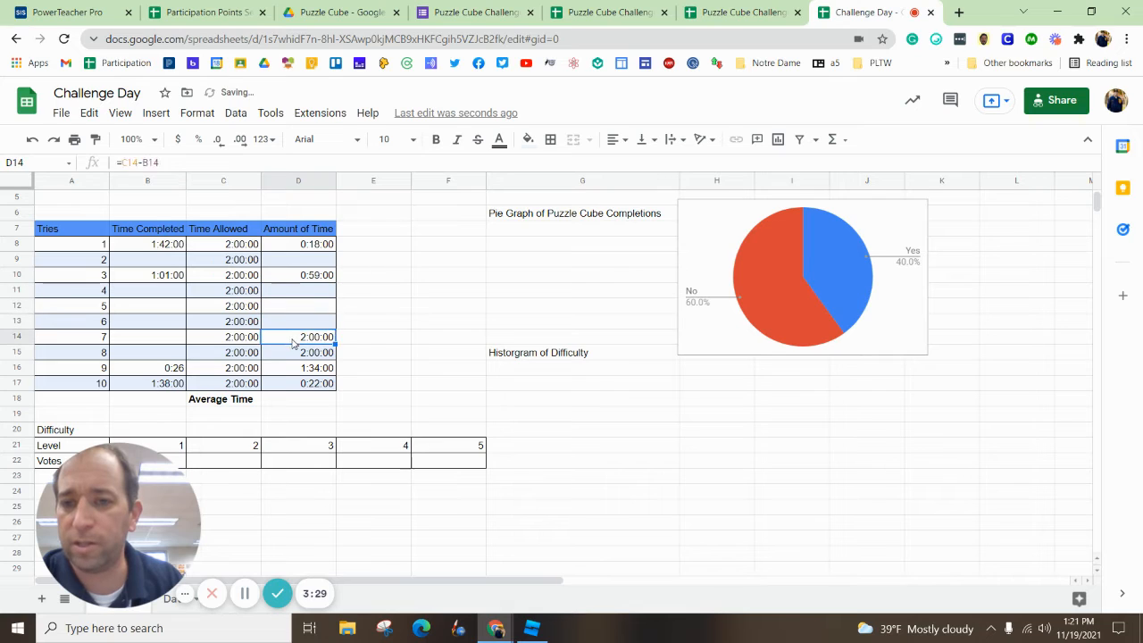
pyautogui.press('Delete')
pyautogui.click(290, 354)
pyautogui.press('Delete')
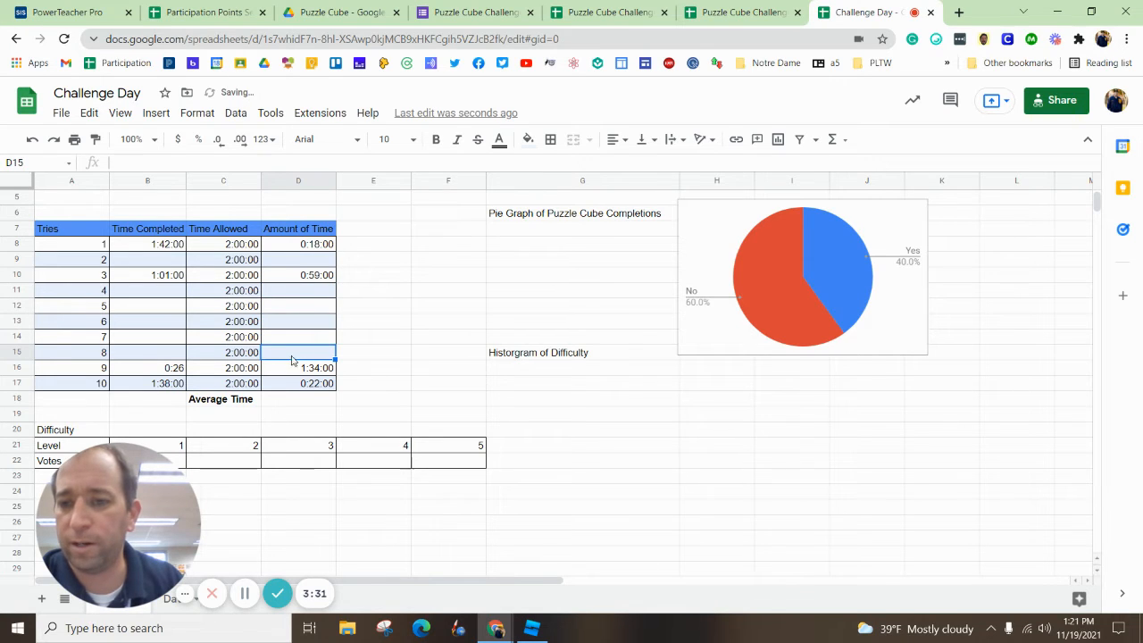
pyautogui.click(323, 309)
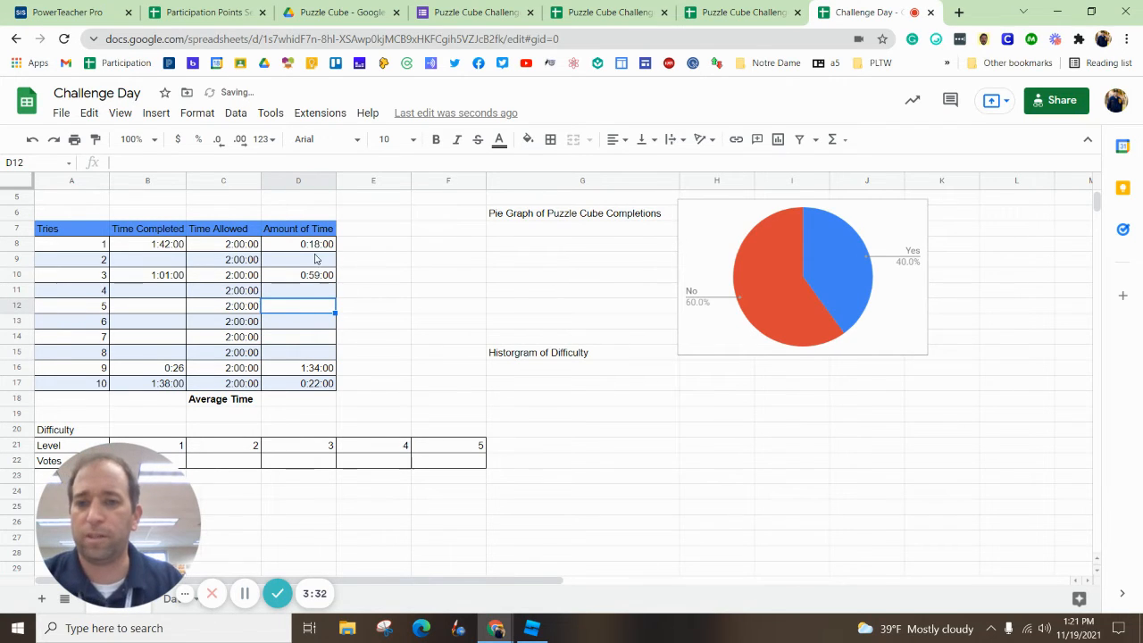
# Calculate the Average Time in D18 with the AVERAGE function over D8:D17
pyautogui.click(298, 400)
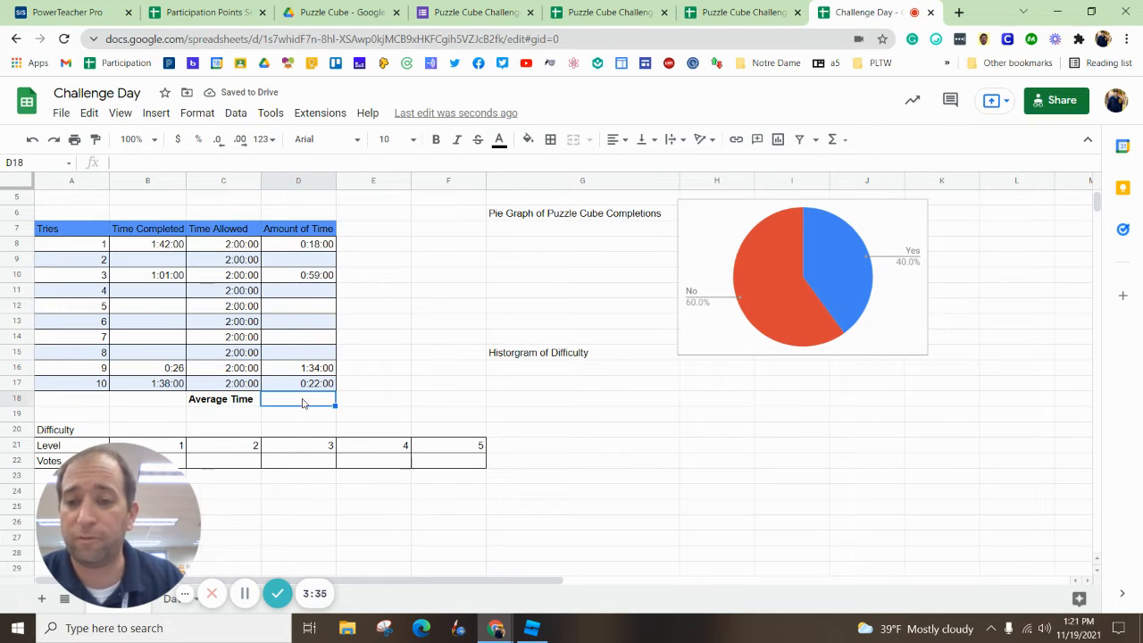
pyautogui.click(832, 139)
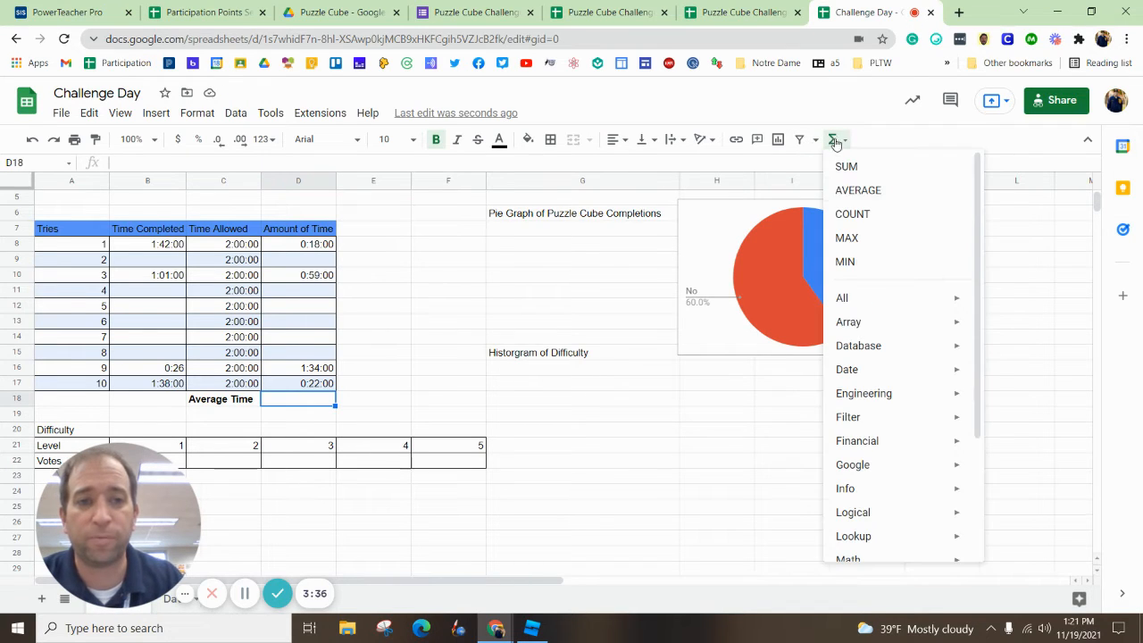
pyautogui.click(858, 190)
pyautogui.moveTo(337, 249); pyautogui.dragTo(309, 390)
pyautogui.press('Return')
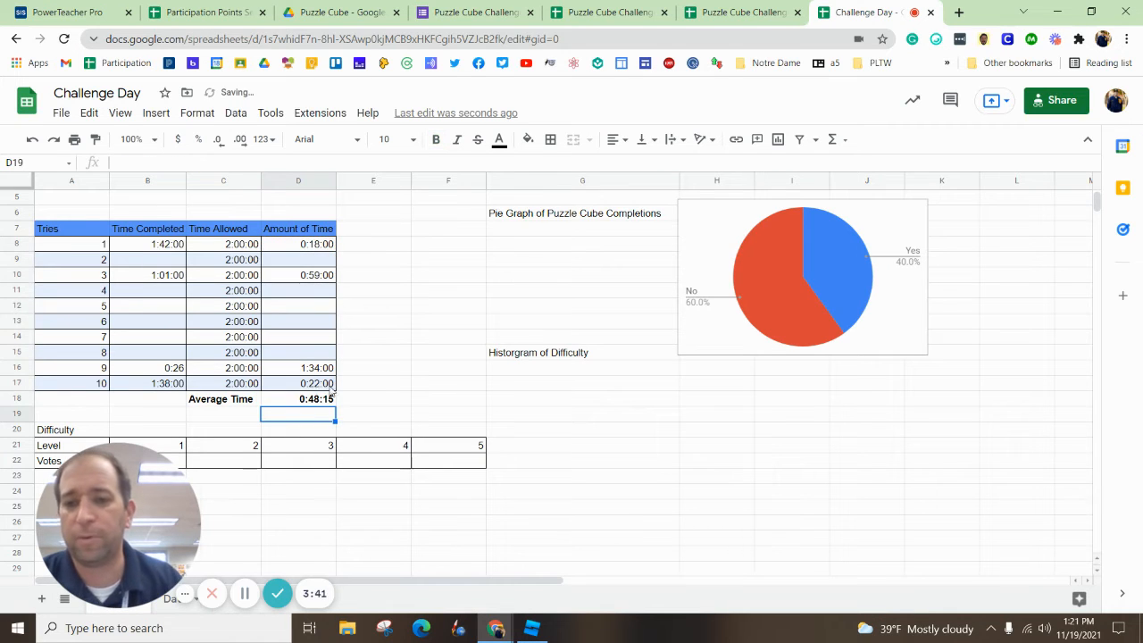
pyautogui.click(312, 402)
pyautogui.click(833, 140)
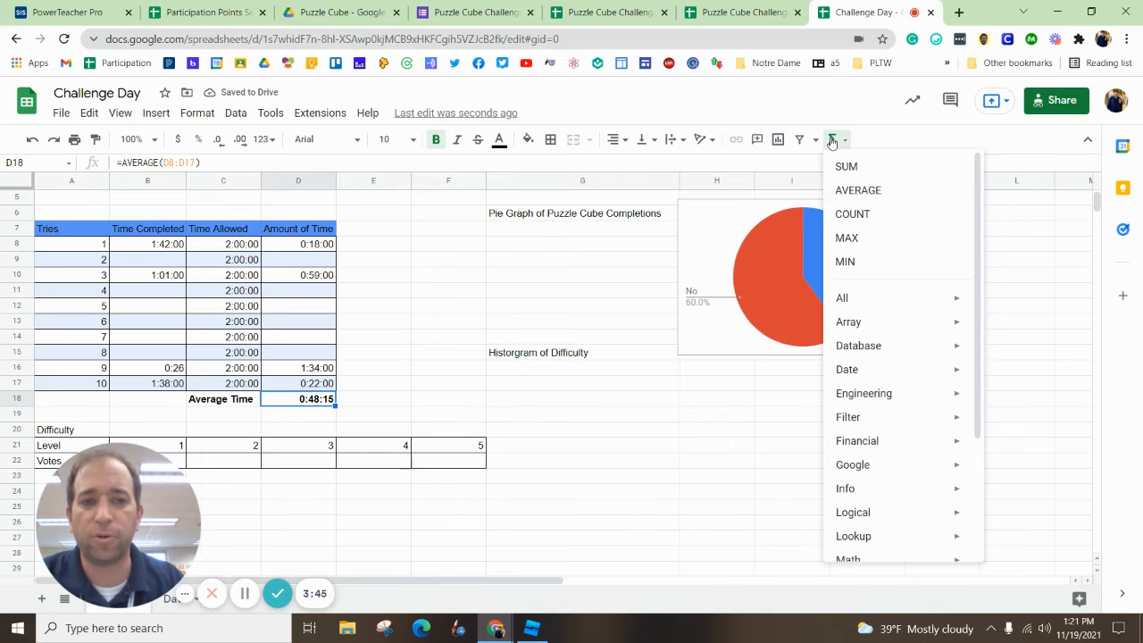
pyautogui.click(655, 427)
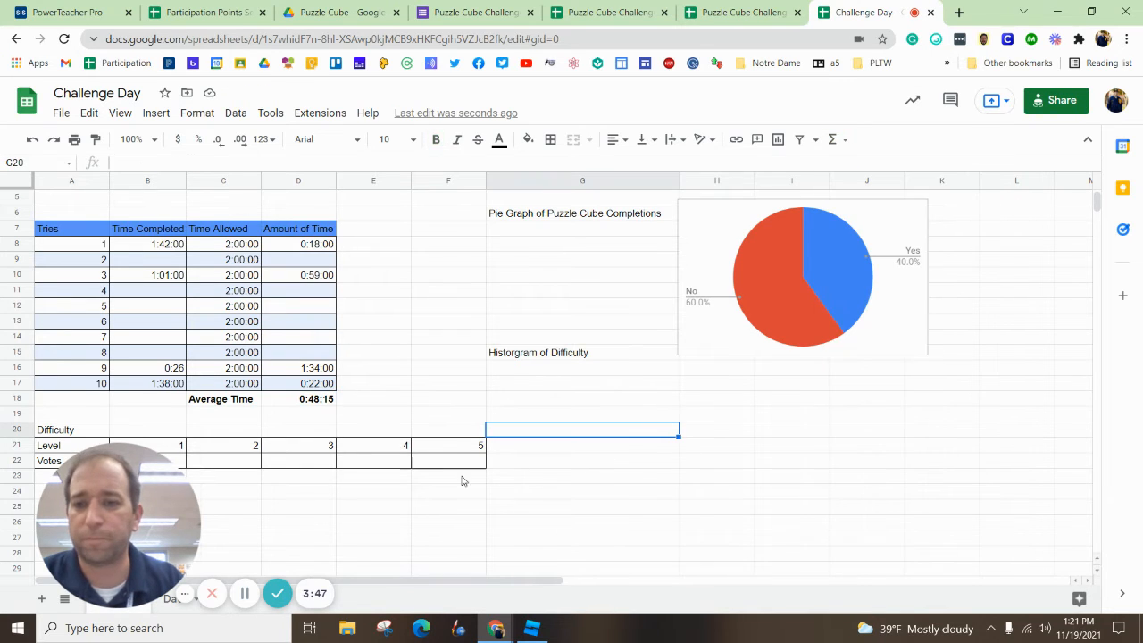
pyautogui.click(301, 402)
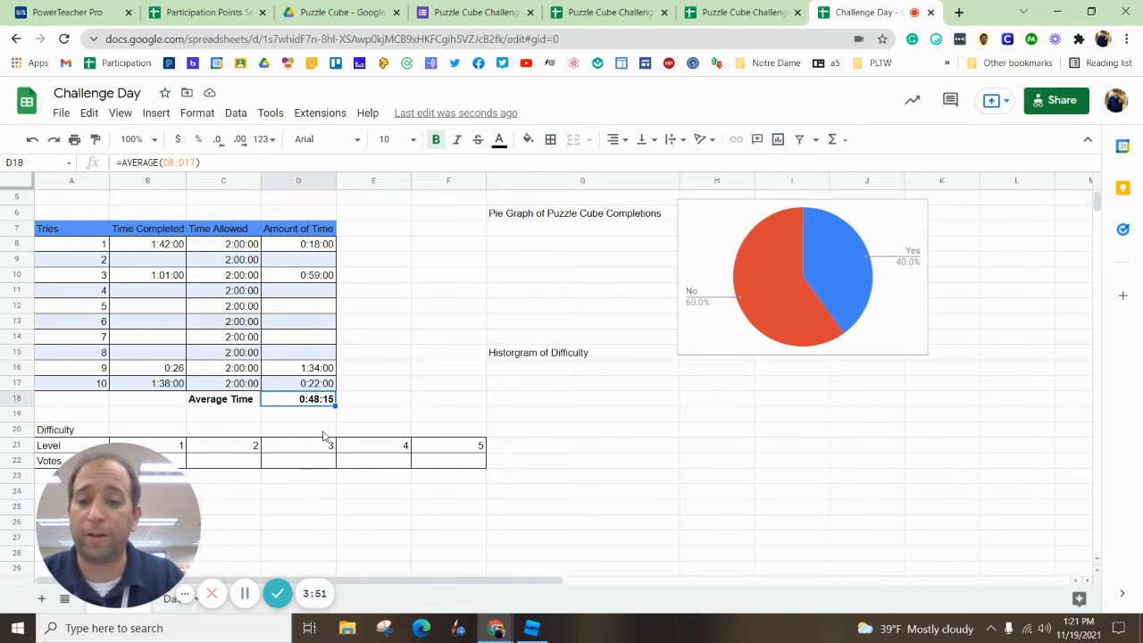
# Check the difficulty ratings on the Data sheet, enter 1 vote for level 1 in B22 of the Story sheet, and return to the ratings
pyautogui.scroll(-2, 323, 435)
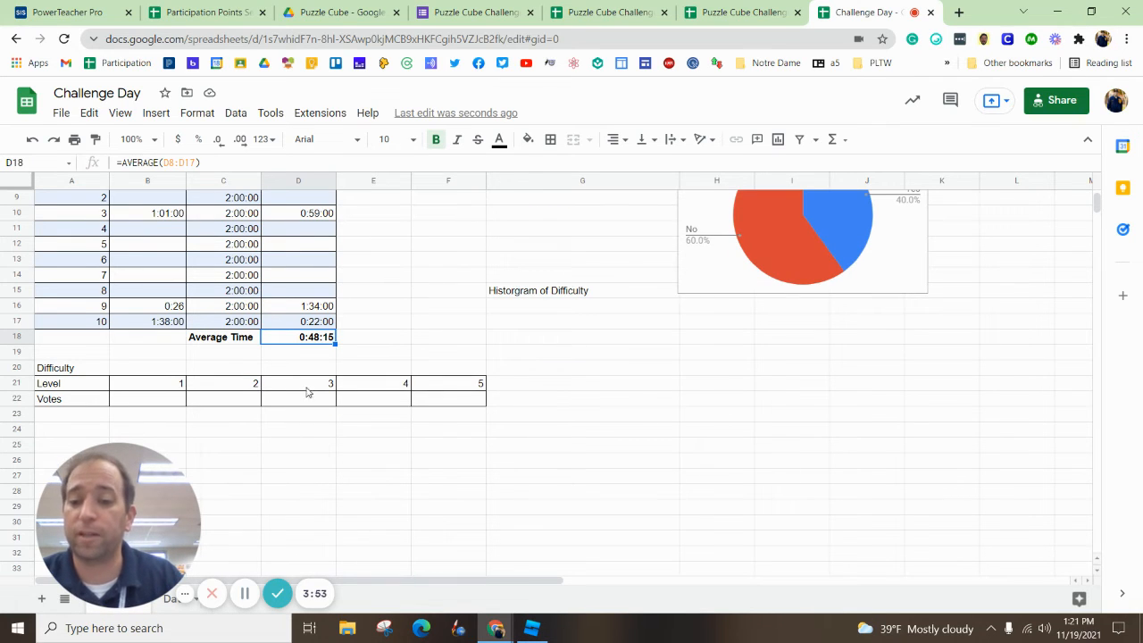
pyautogui.click(174, 599)
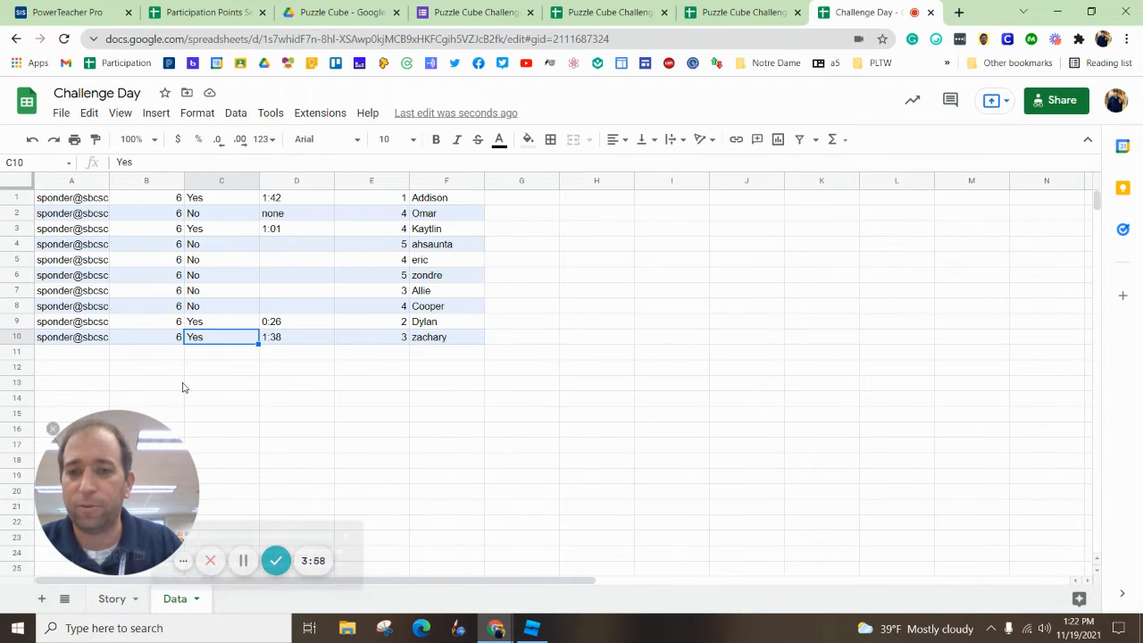
pyautogui.click(378, 204)
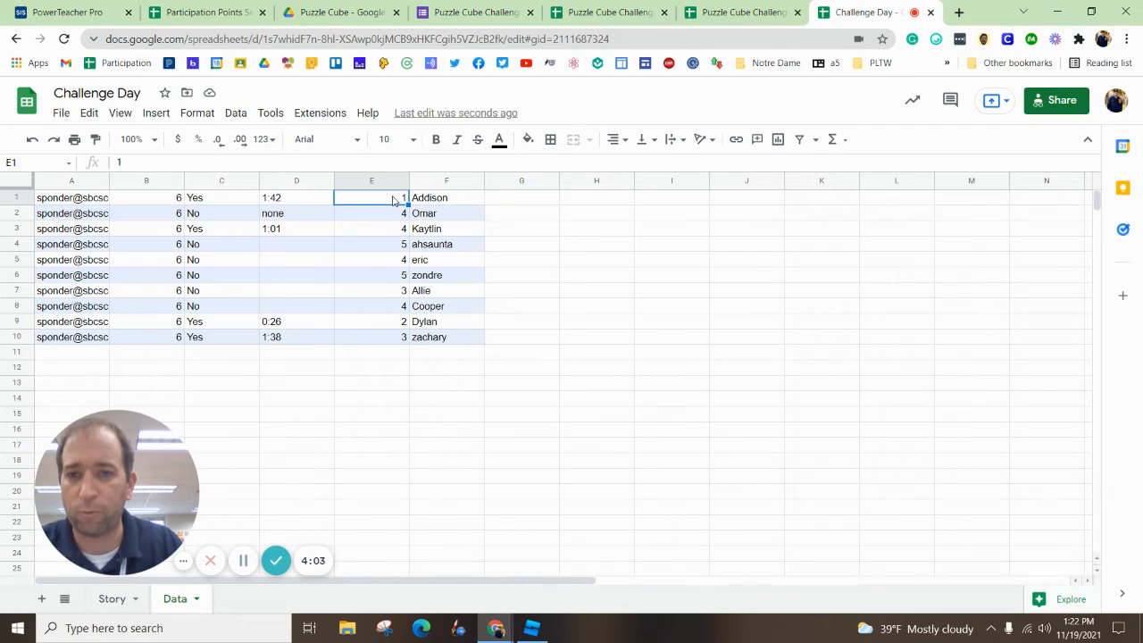
pyautogui.click(112, 599)
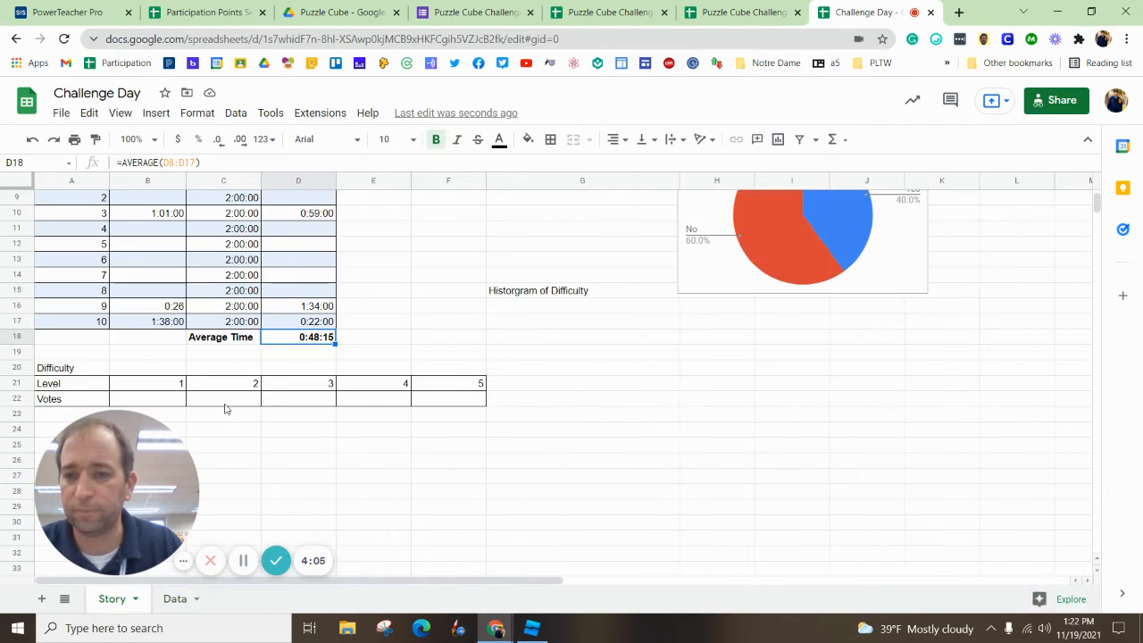
pyautogui.click(169, 401)
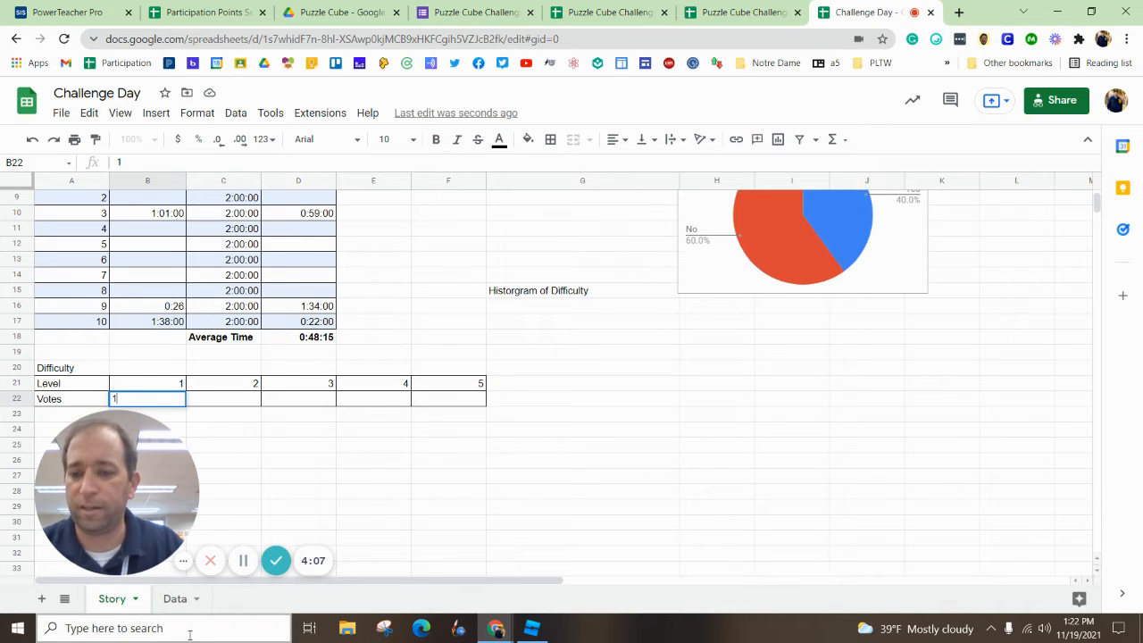
pyautogui.click(179, 601)
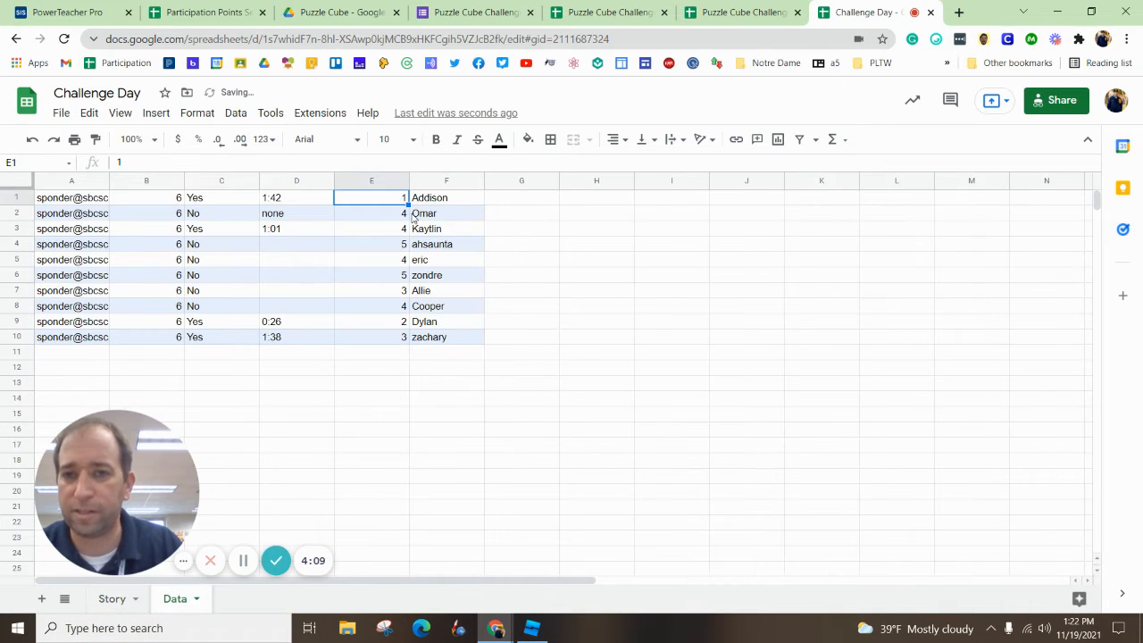
# Enter the Story sheet's difficulty votes in row 22: 1 for level 2, 1 for level 3, 3 for level 4 and 4 for level 5
pyautogui.click(402, 325)
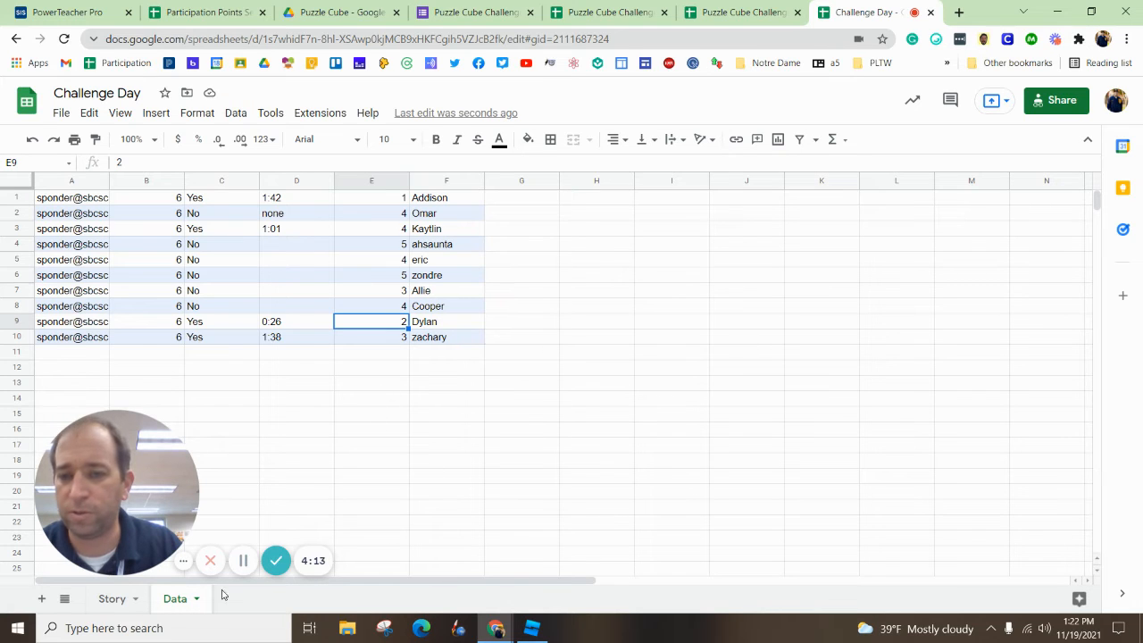
pyautogui.click(112, 599)
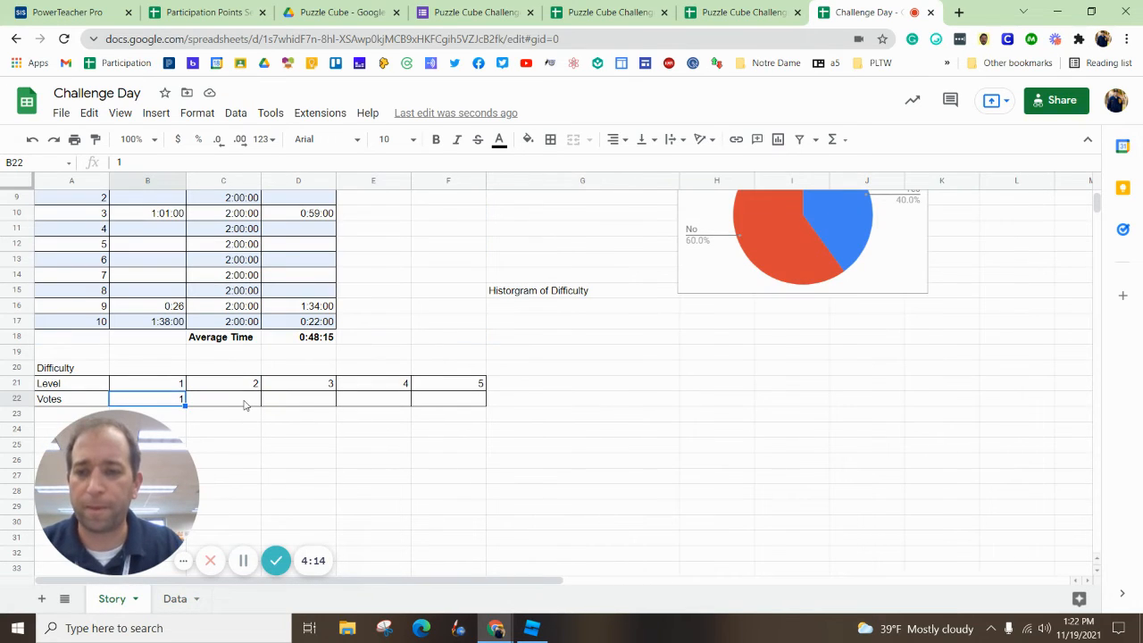
pyautogui.click(248, 403)
pyautogui.write('1')
pyautogui.click(439, 402)
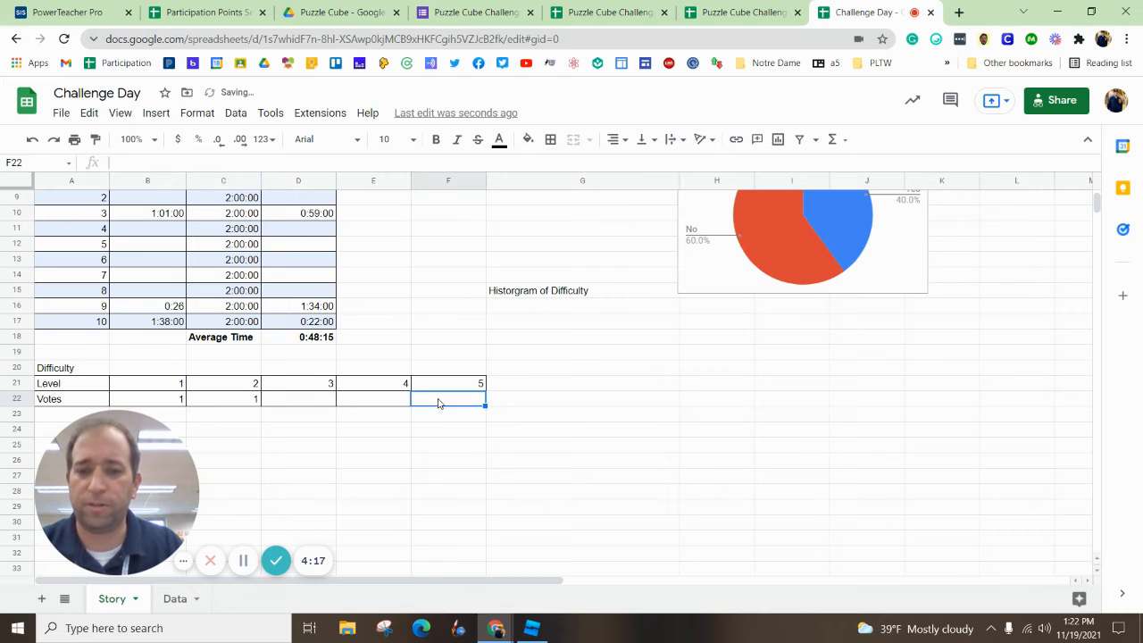
pyautogui.write('4')
pyautogui.click(375, 407)
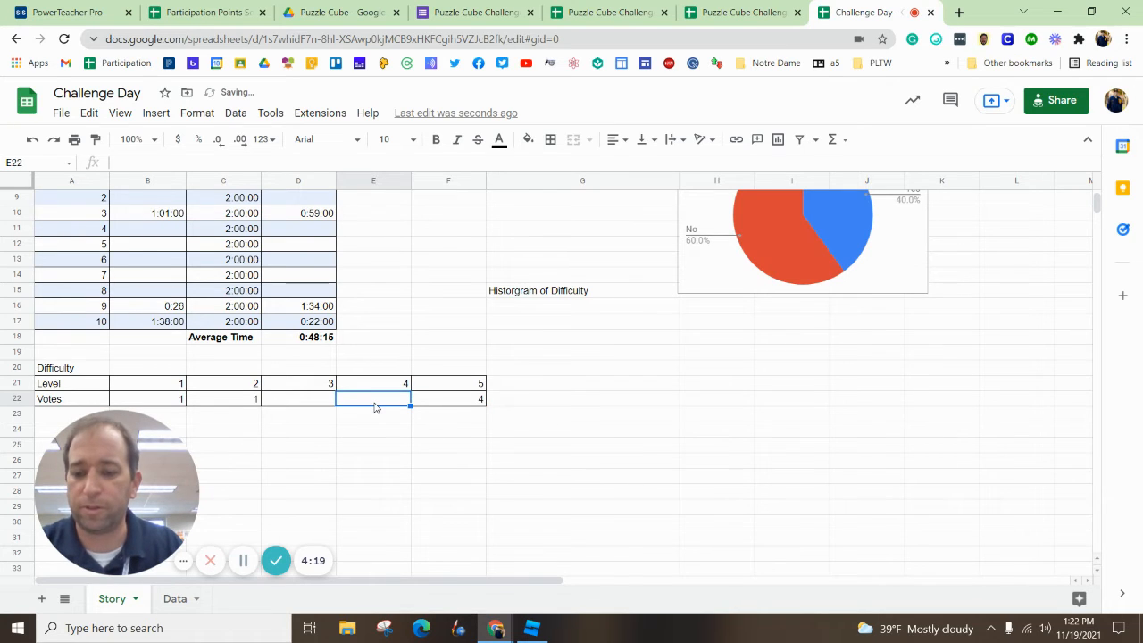
pyautogui.write('3')
pyautogui.click(293, 402)
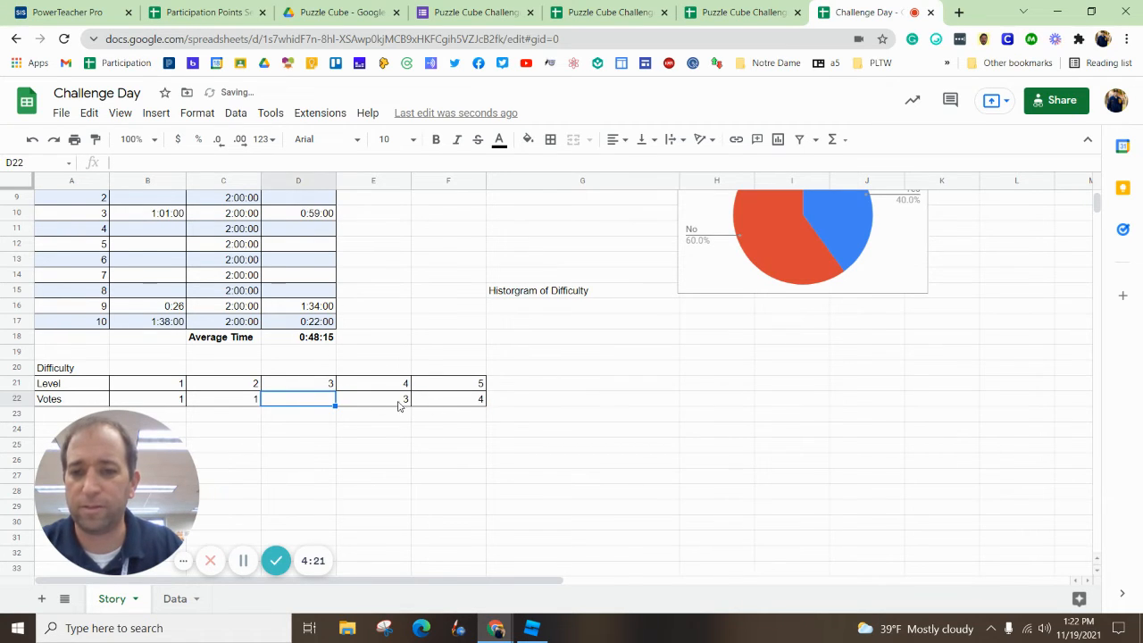
pyautogui.write('1')
pyautogui.click(384, 431)
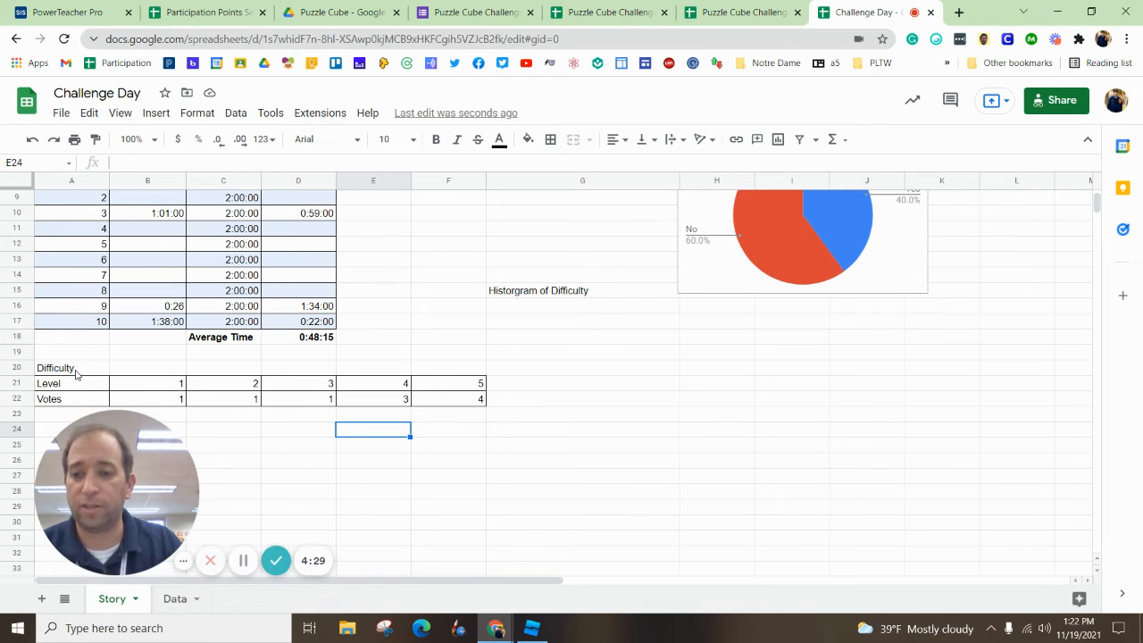
# Insert a chart of the Level and Votes rows, A21:F22, and change it to a Histogram chart
pyautogui.moveTo(76, 374); pyautogui.dragTo(457, 398)
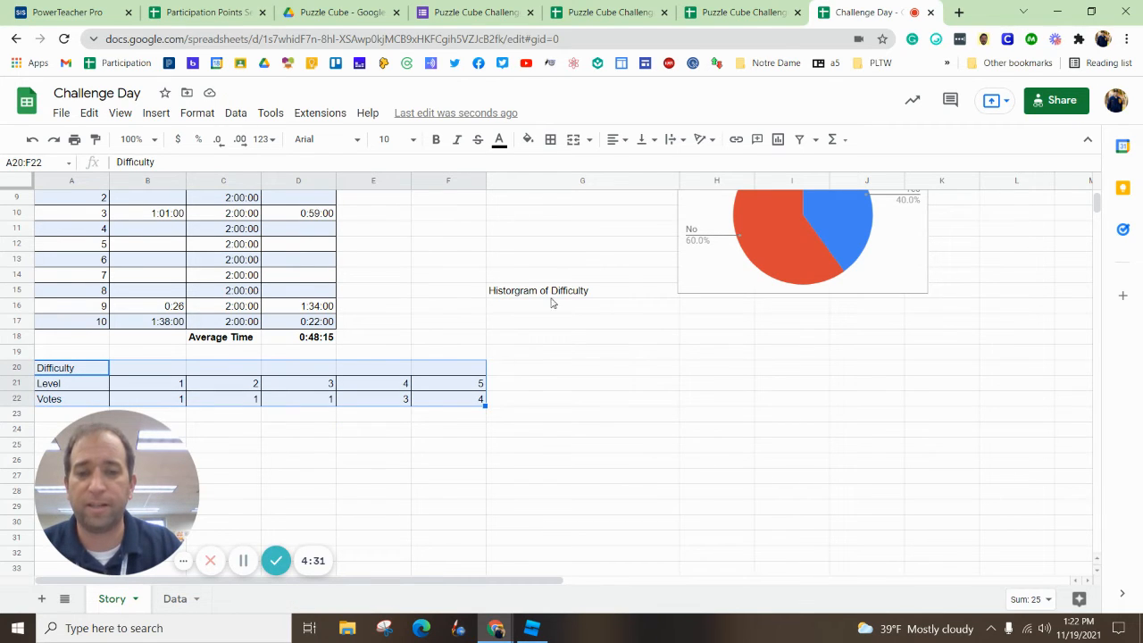
pyautogui.click(480, 367)
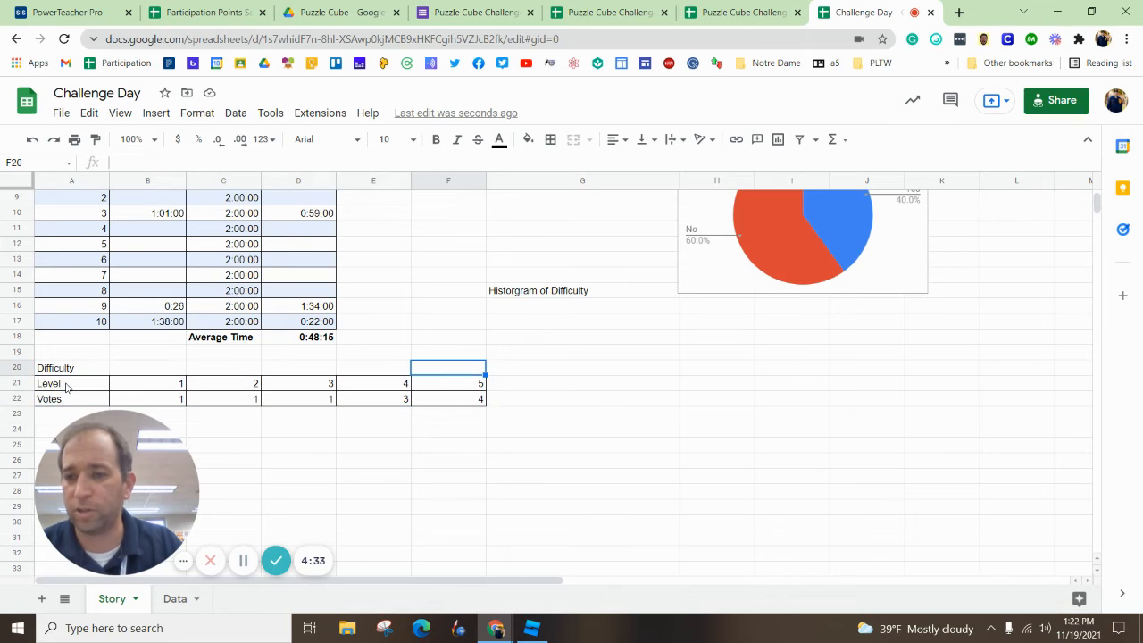
pyautogui.moveTo(65, 386); pyautogui.dragTo(483, 395)
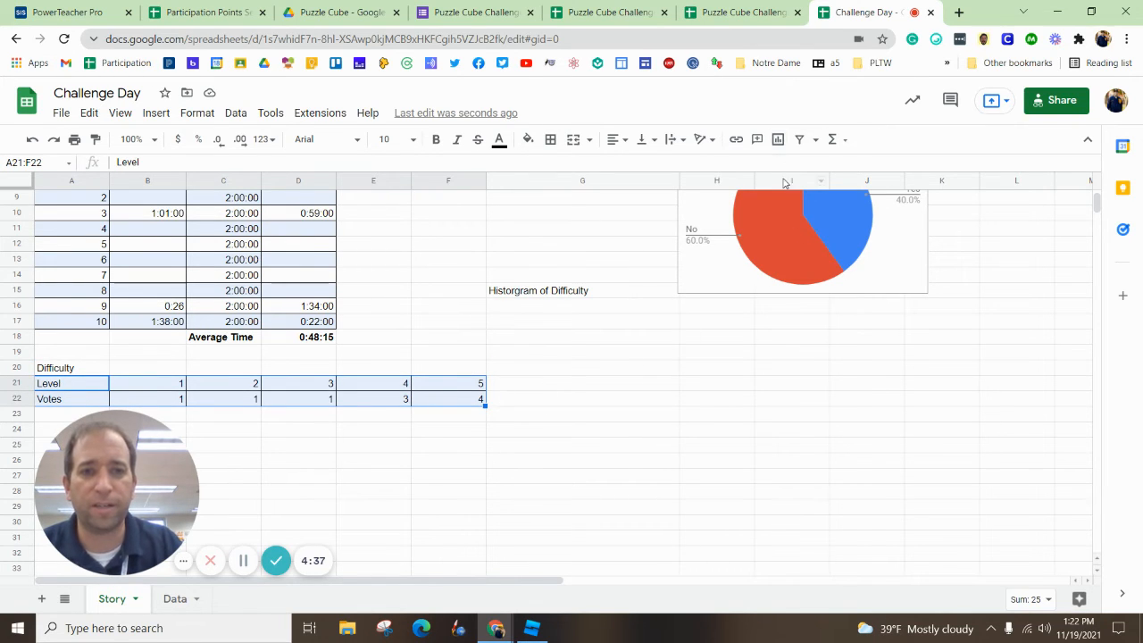
pyautogui.click(778, 141)
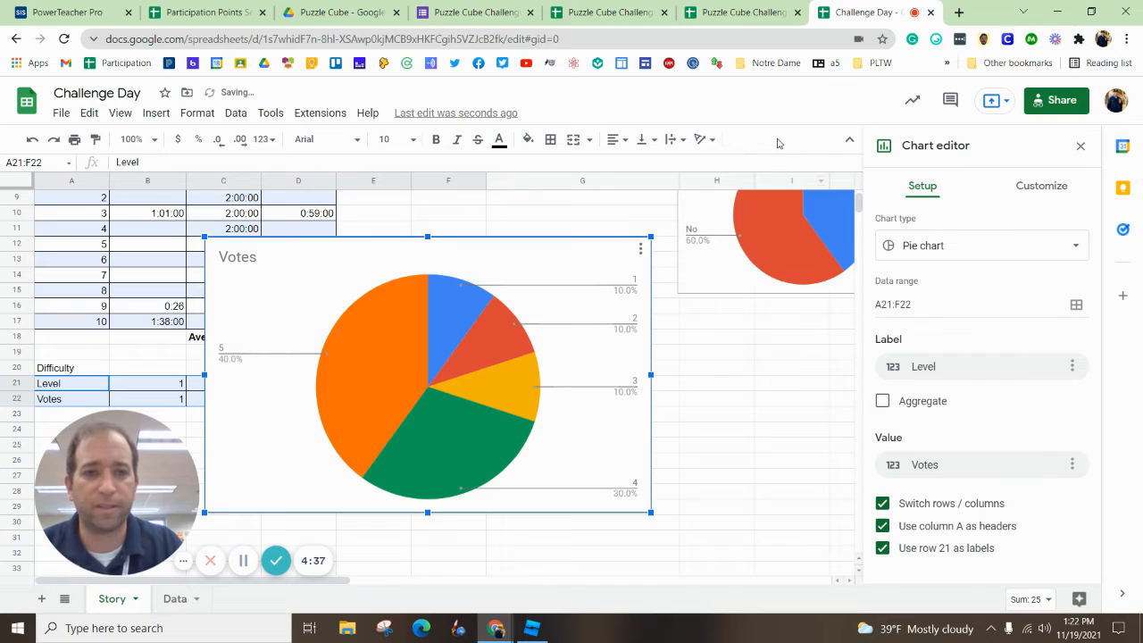
pyautogui.click(918, 248)
pyautogui.scroll(-4, 947, 392)
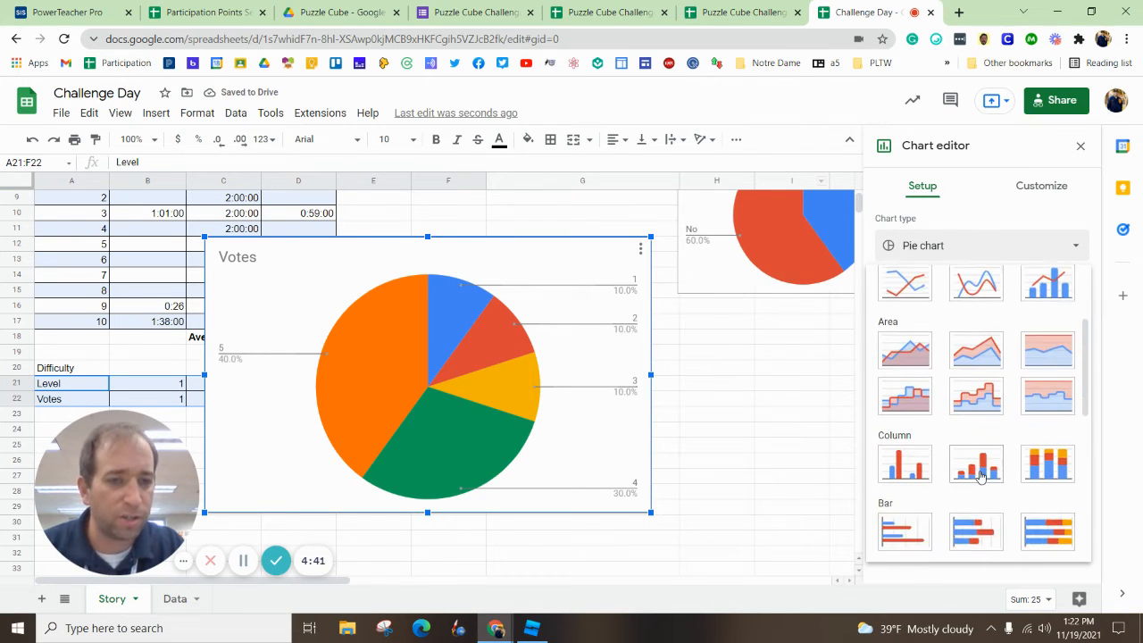
pyautogui.scroll(5, 978, 473)
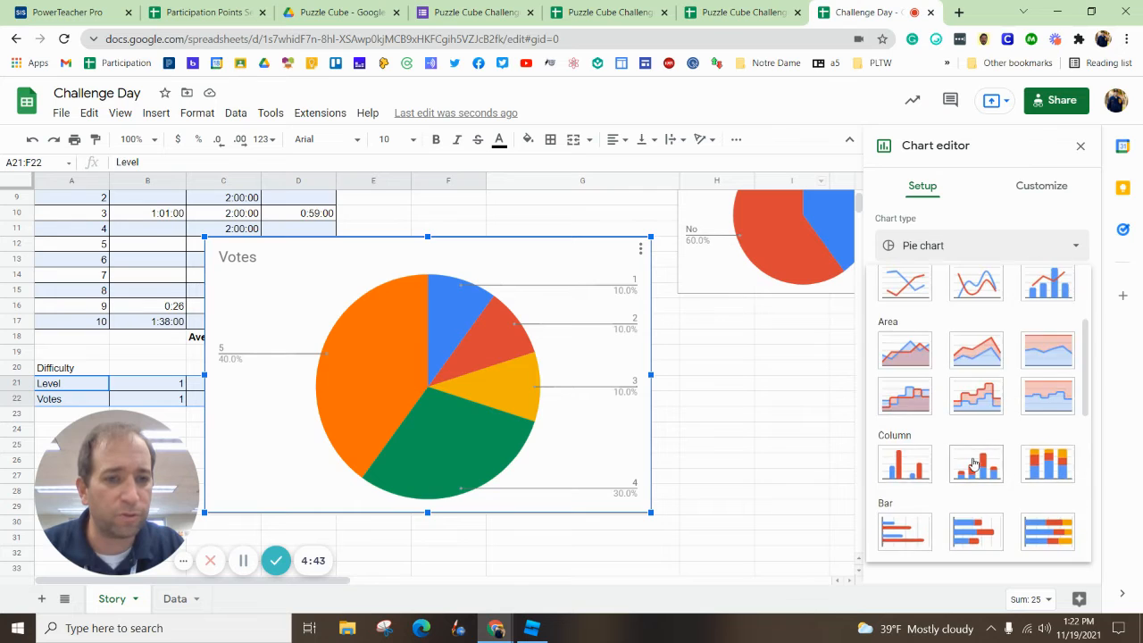
pyautogui.scroll(-8, 978, 350)
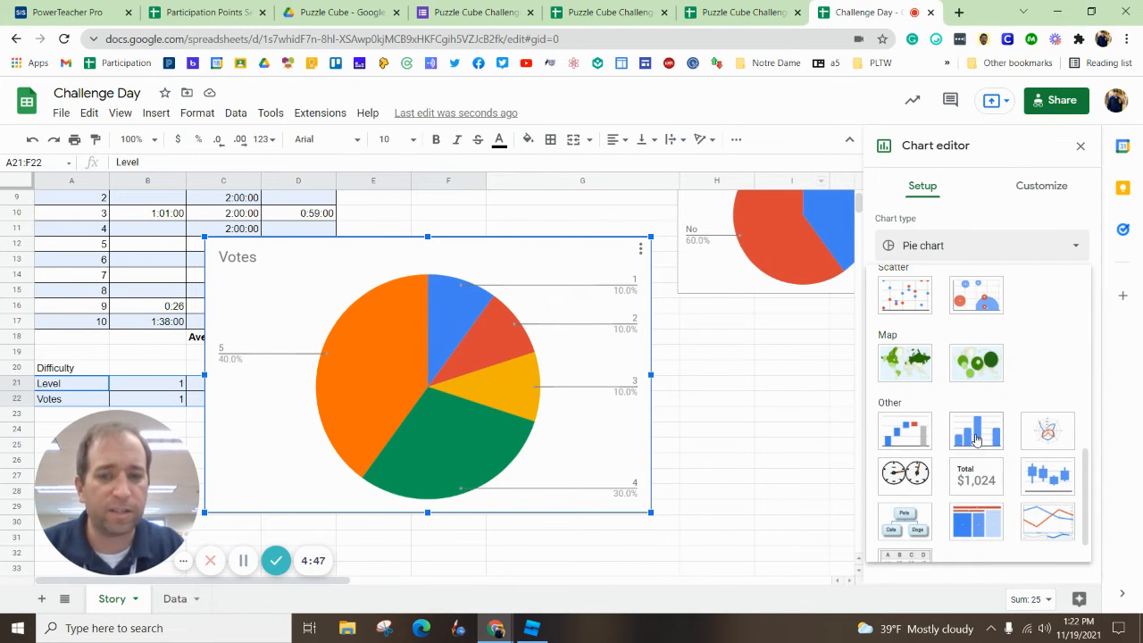
pyautogui.click(977, 432)
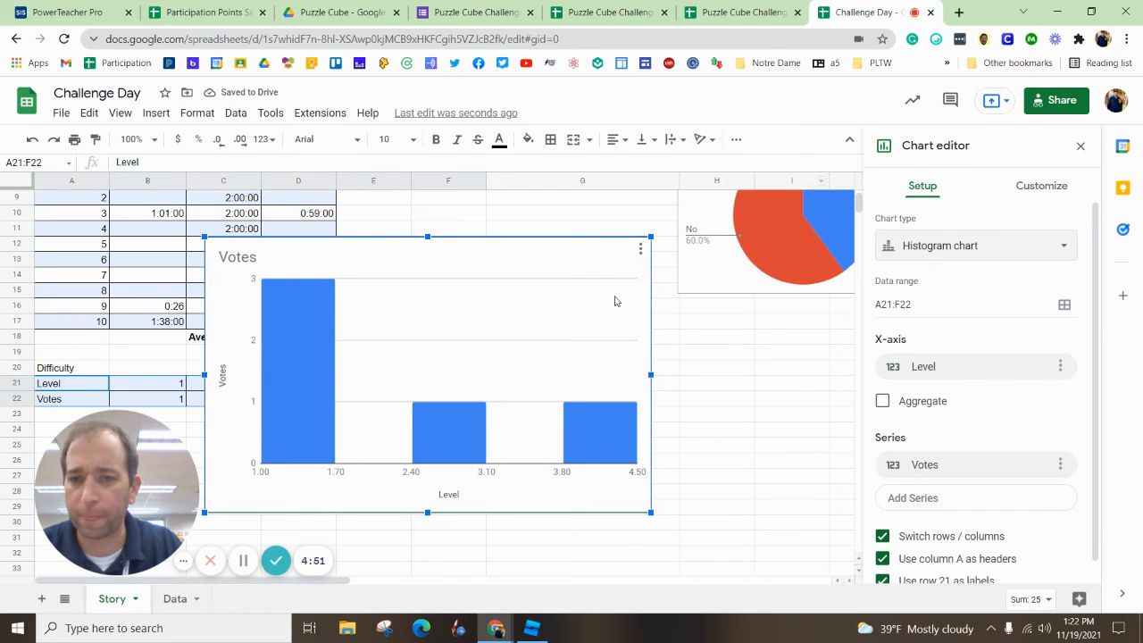
# Try Votes as the histogram's X-axis, and set it back to Level
pyautogui.moveTo(510, 286); pyautogui.dragTo(617, 332)
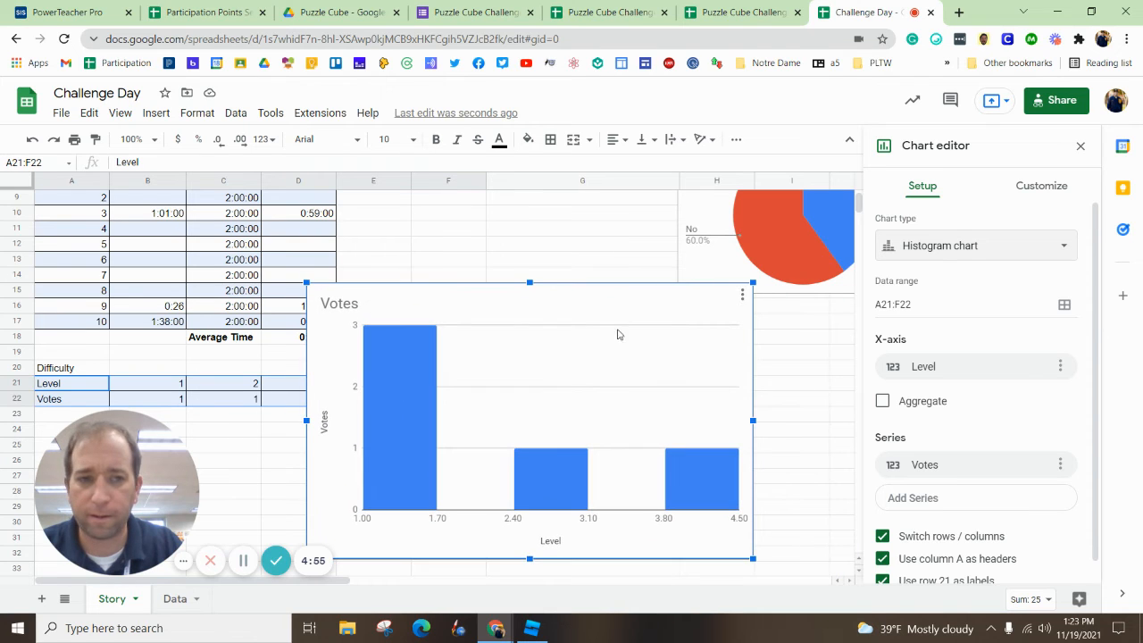
pyautogui.click(924, 369)
pyautogui.click(918, 453)
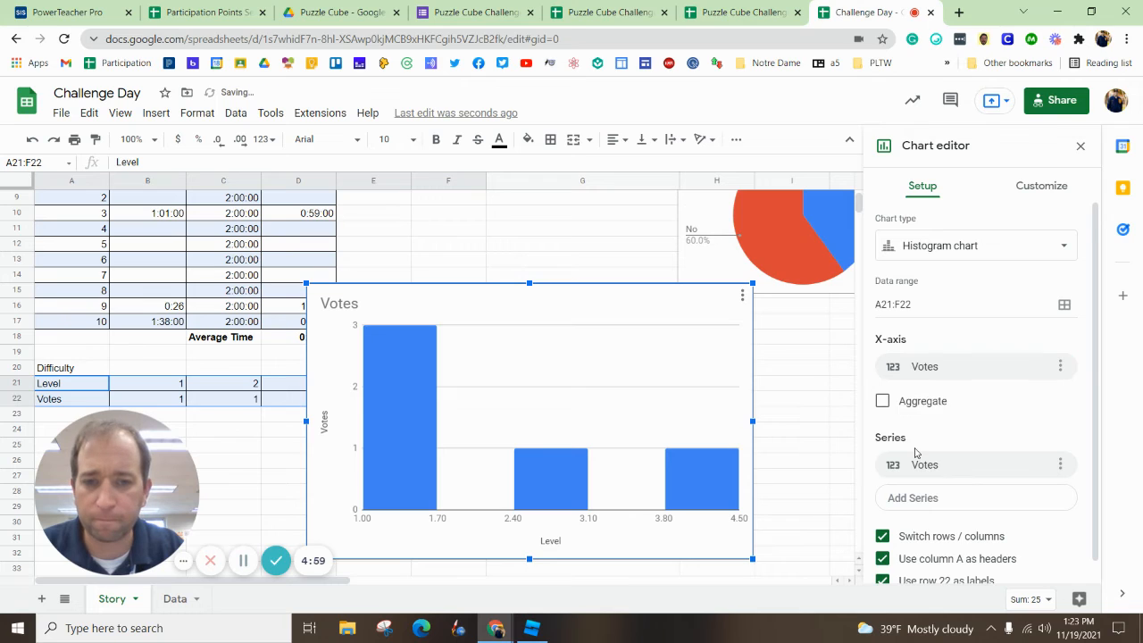
pyautogui.click(923, 369)
pyautogui.click(911, 432)
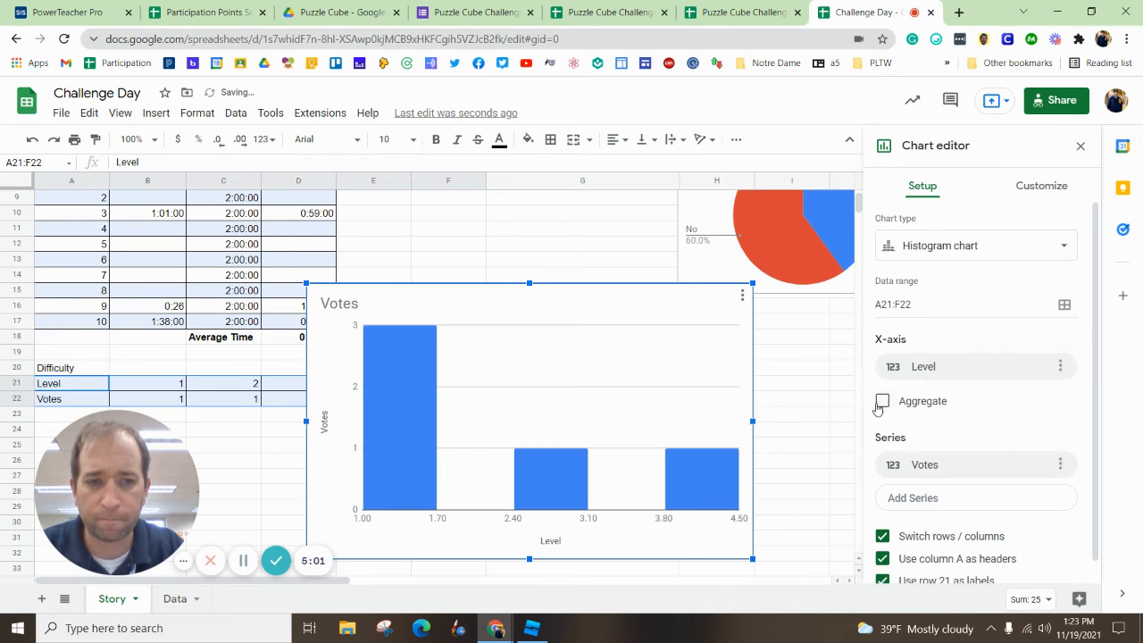
# Move the Votes histogram below the Historgram of Difficulty label, clear of the difficulty table
pyautogui.click(853, 385)
pyautogui.click(694, 385)
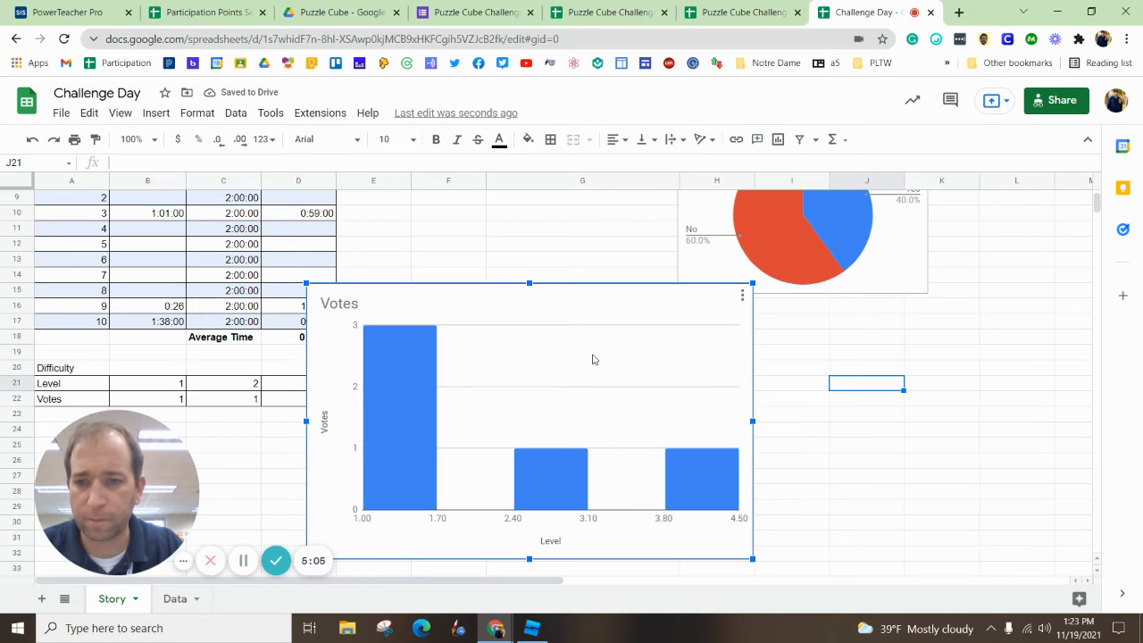
pyautogui.moveTo(532, 340); pyautogui.dragTo(732, 352)
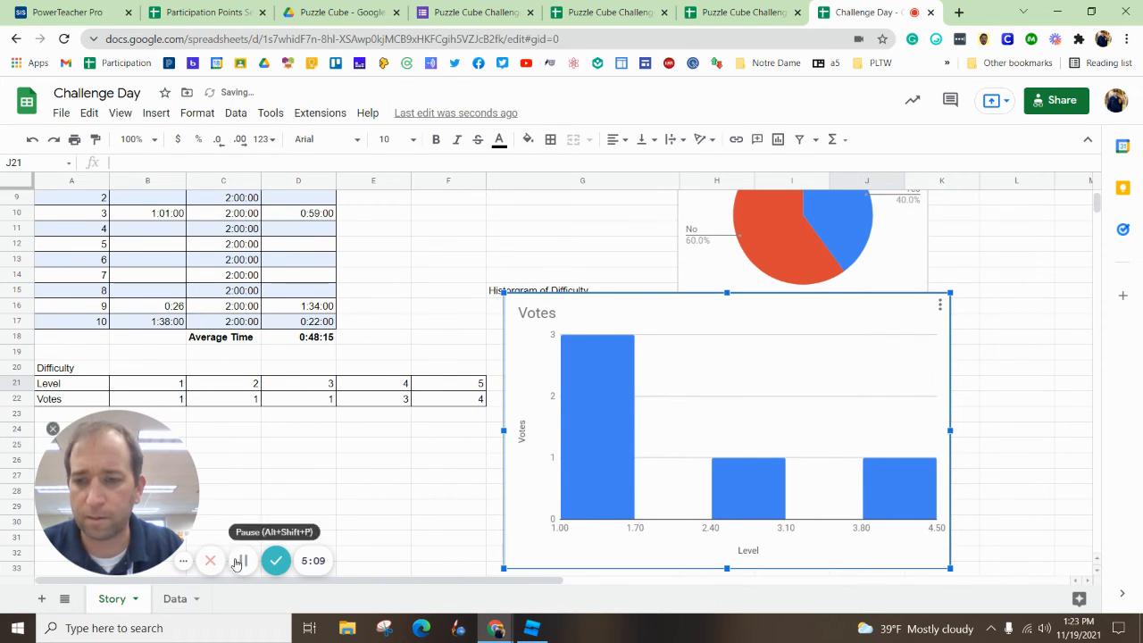
pyautogui.click(243, 561)
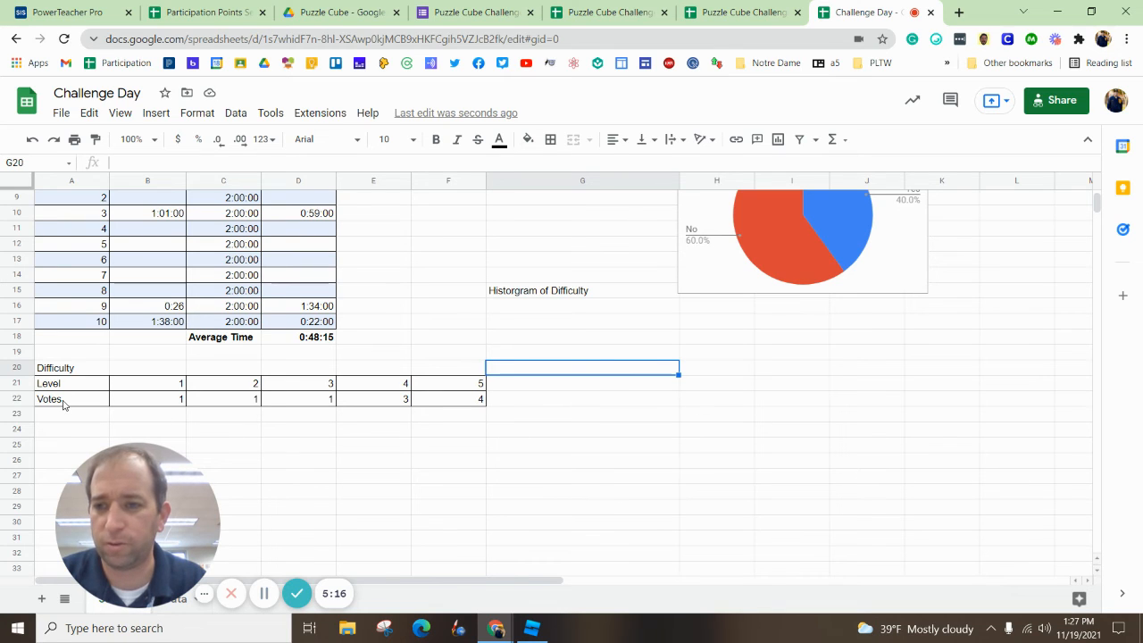
# Insert a chart of the Votes row only, A22:F22, and change it to a Column chart
pyautogui.click(90, 402)
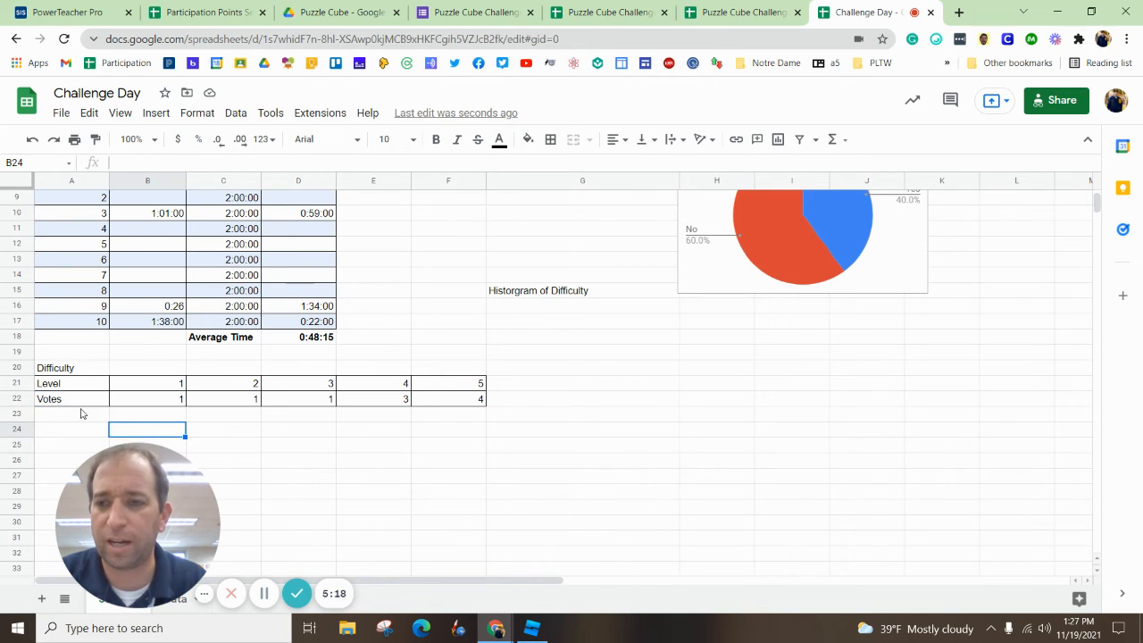
pyautogui.moveTo(75, 404); pyautogui.dragTo(446, 403)
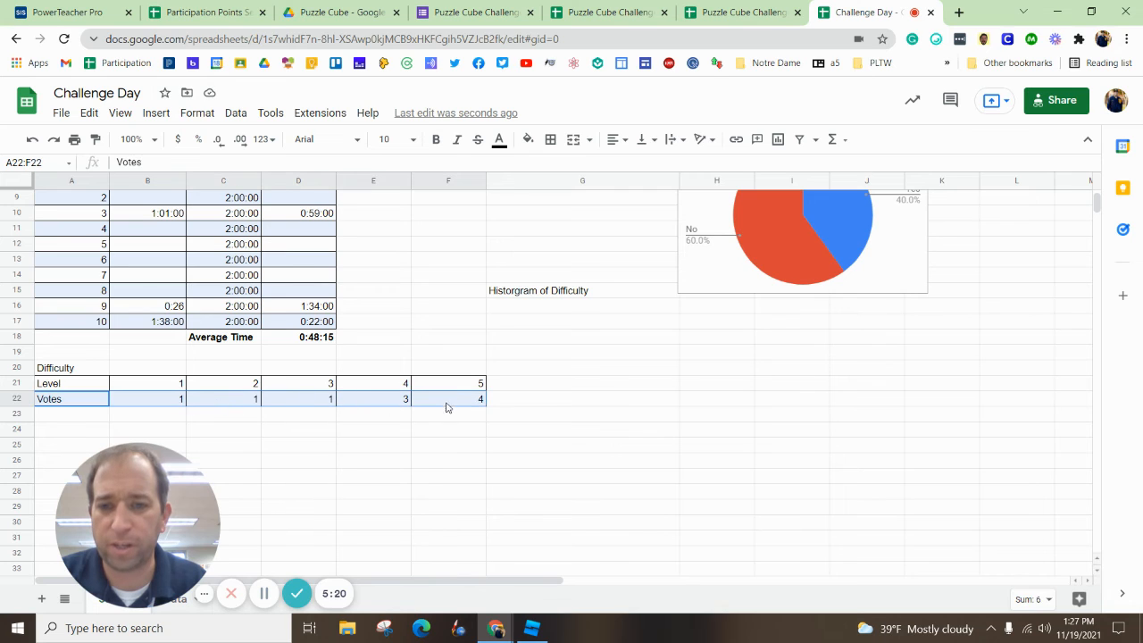
pyautogui.click(778, 139)
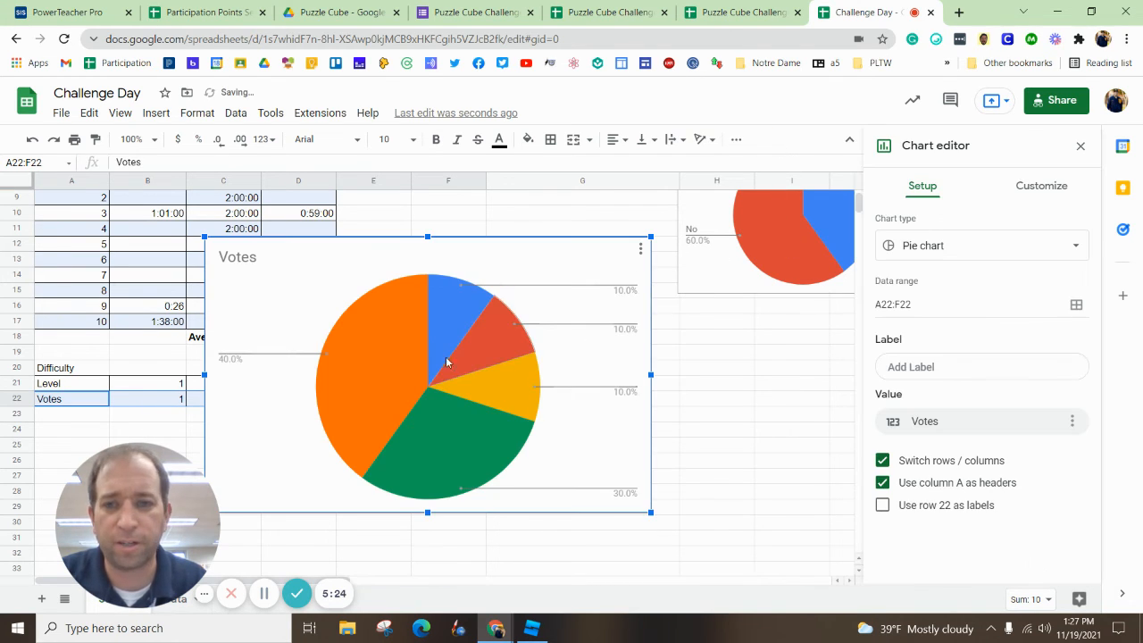
pyautogui.click(959, 244)
pyautogui.scroll(-3, 954, 444)
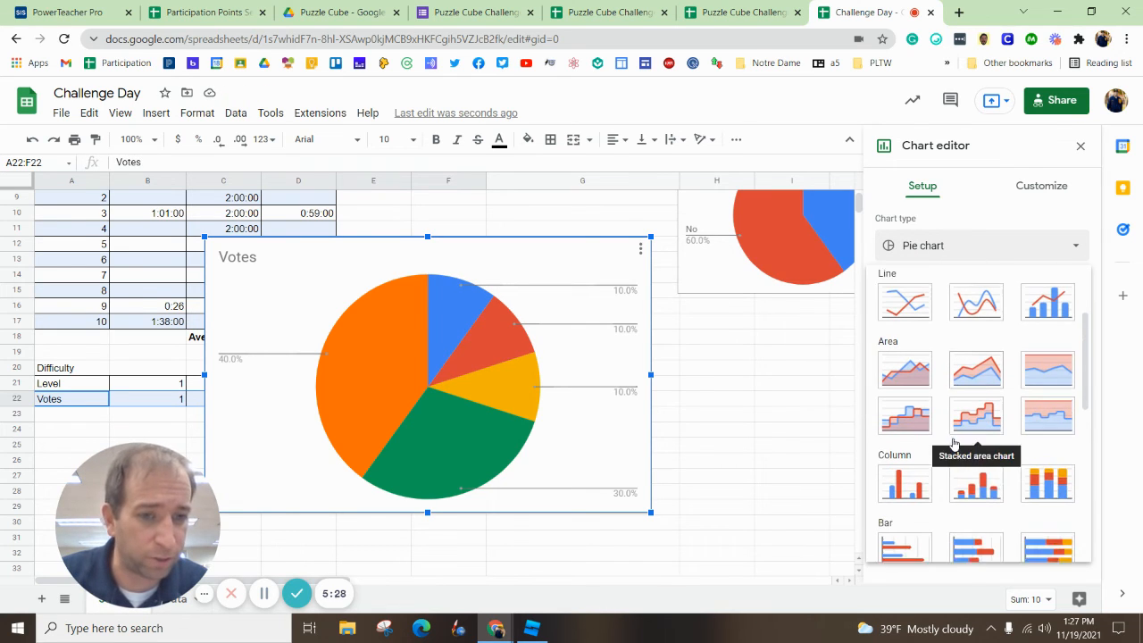
pyautogui.click(909, 473)
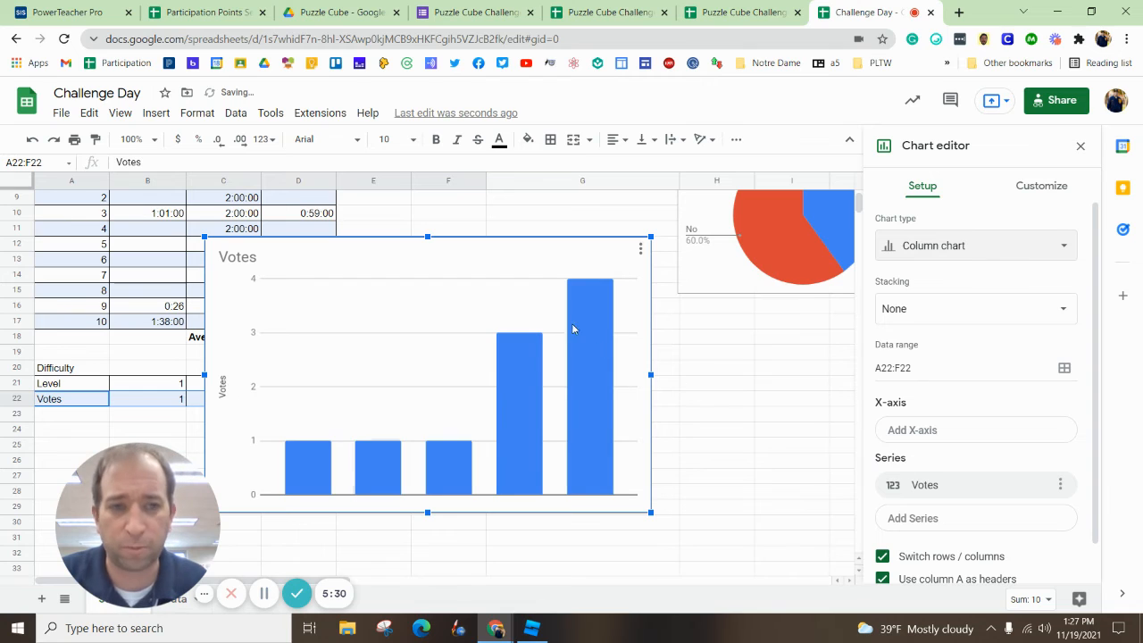
# Shrink the Votes column chart, place it just below the Historgram of Difficulty label, and finish editing the chart
pyautogui.moveTo(419, 255); pyautogui.dragTo(709, 329)
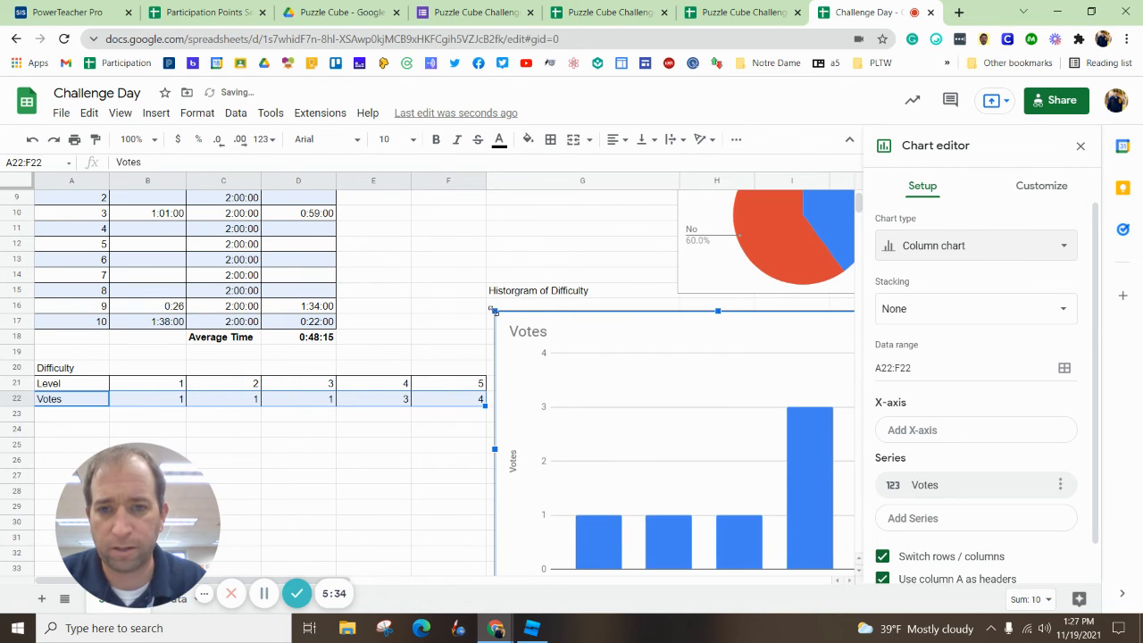
pyautogui.moveTo(493, 312); pyautogui.dragTo(602, 377)
pyautogui.moveTo(683, 422); pyautogui.dragTo(587, 357)
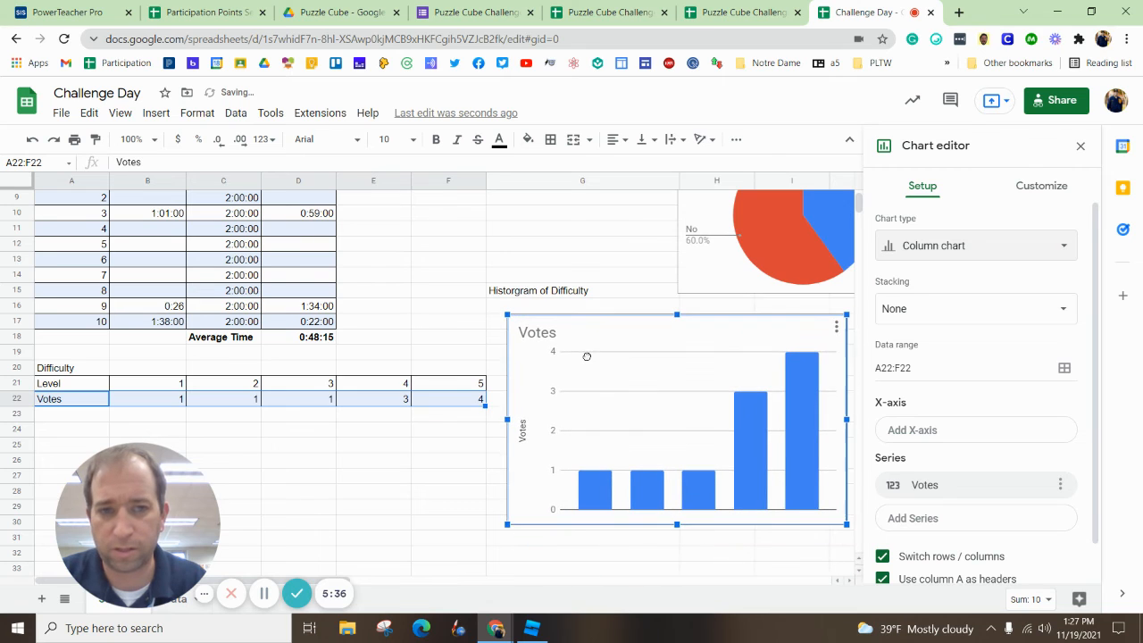
pyautogui.click(1080, 146)
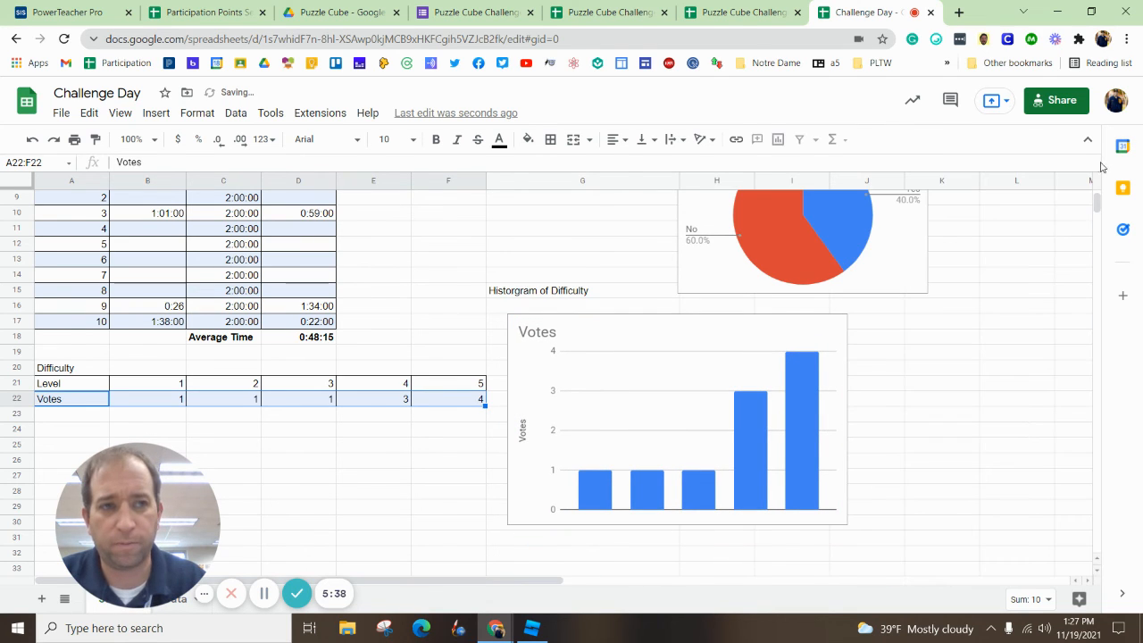
# Review the vote counts for levels 5 and 4 beside the column chart, then the overall Story sheet summary
pyautogui.click(472, 412)
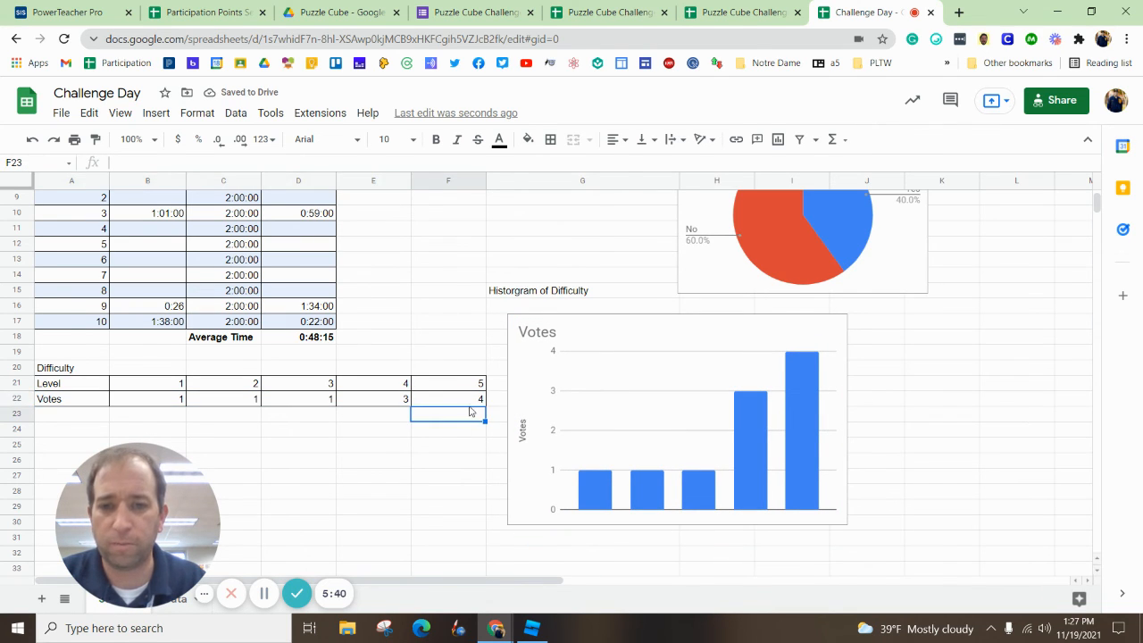
pyautogui.click(471, 402)
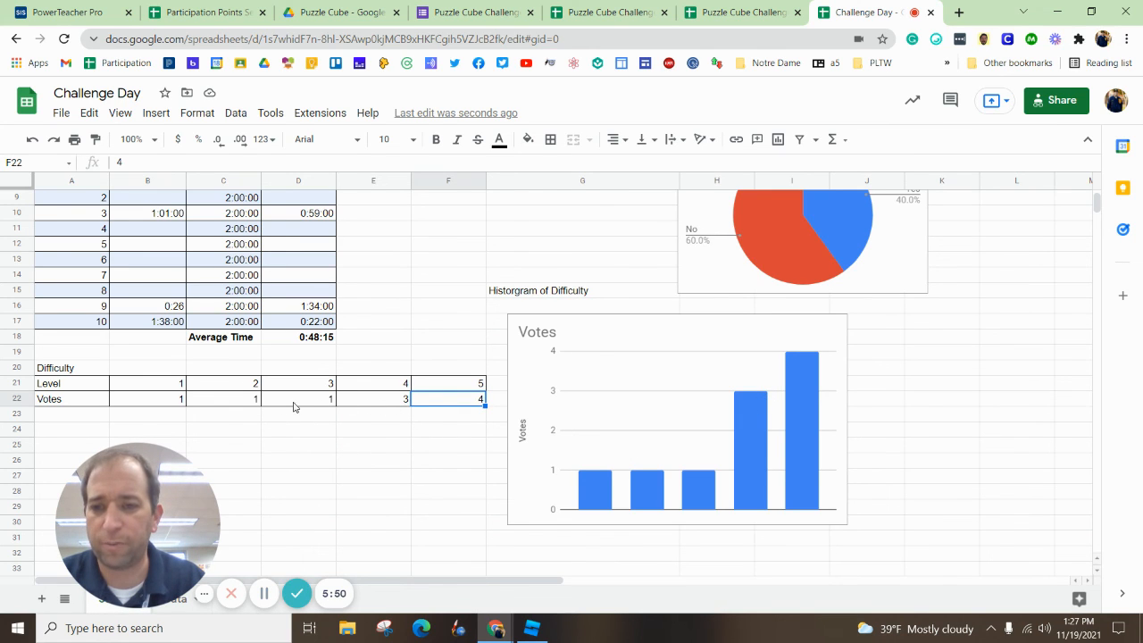
pyautogui.click(388, 406)
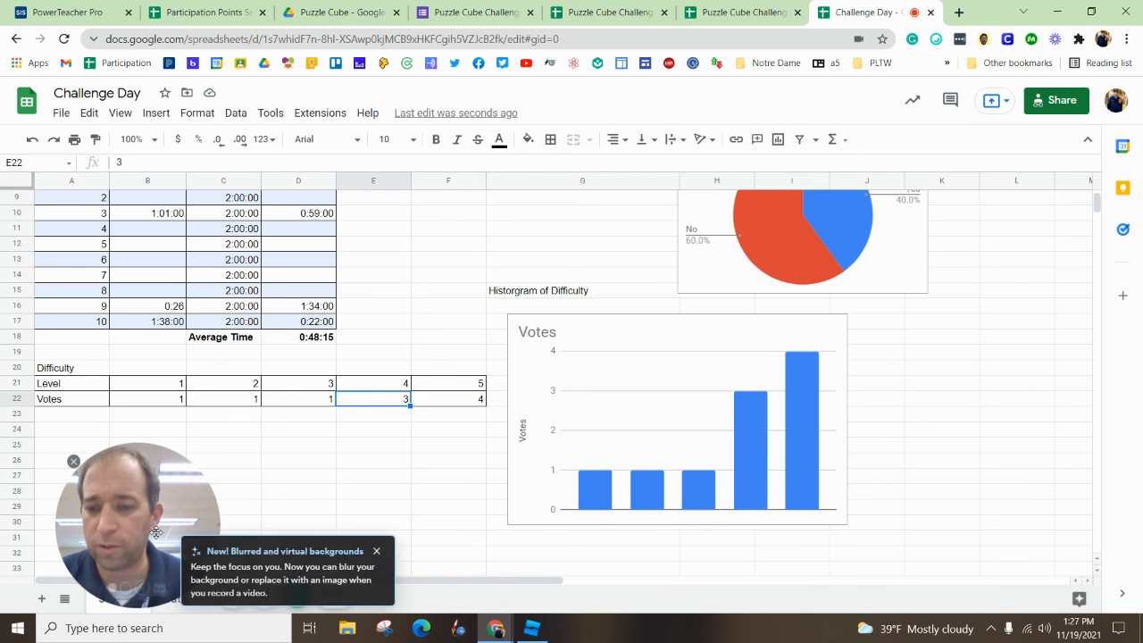
pyautogui.moveTo(155, 534); pyautogui.dragTo(156, 493)
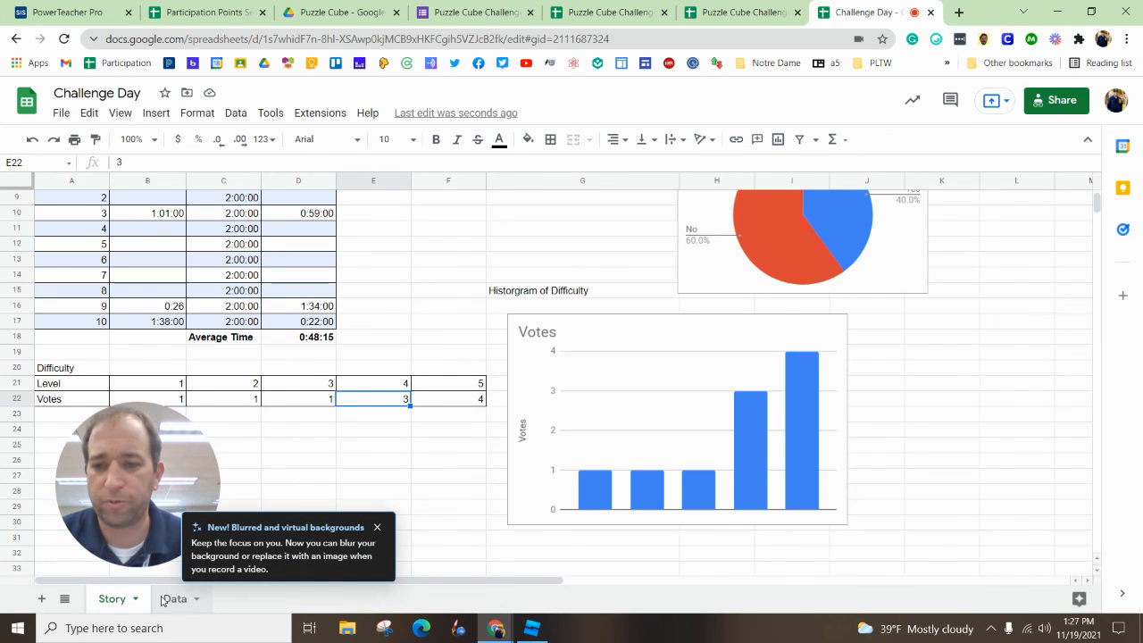
pyautogui.click(170, 598)
pyautogui.click(112, 598)
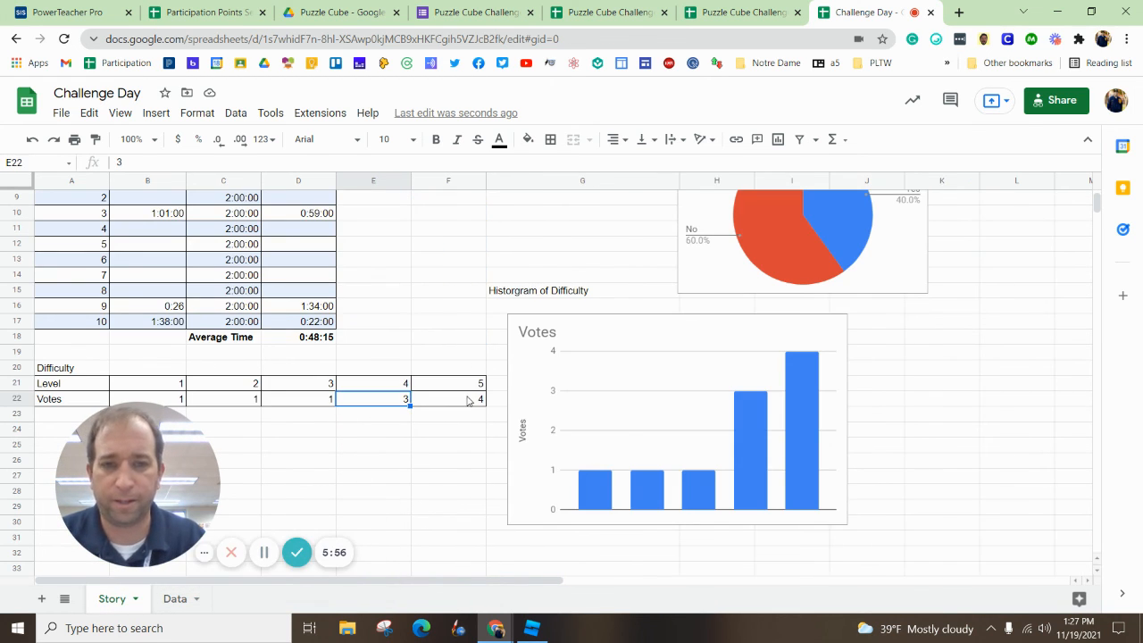
pyautogui.scroll(3, 464, 401)
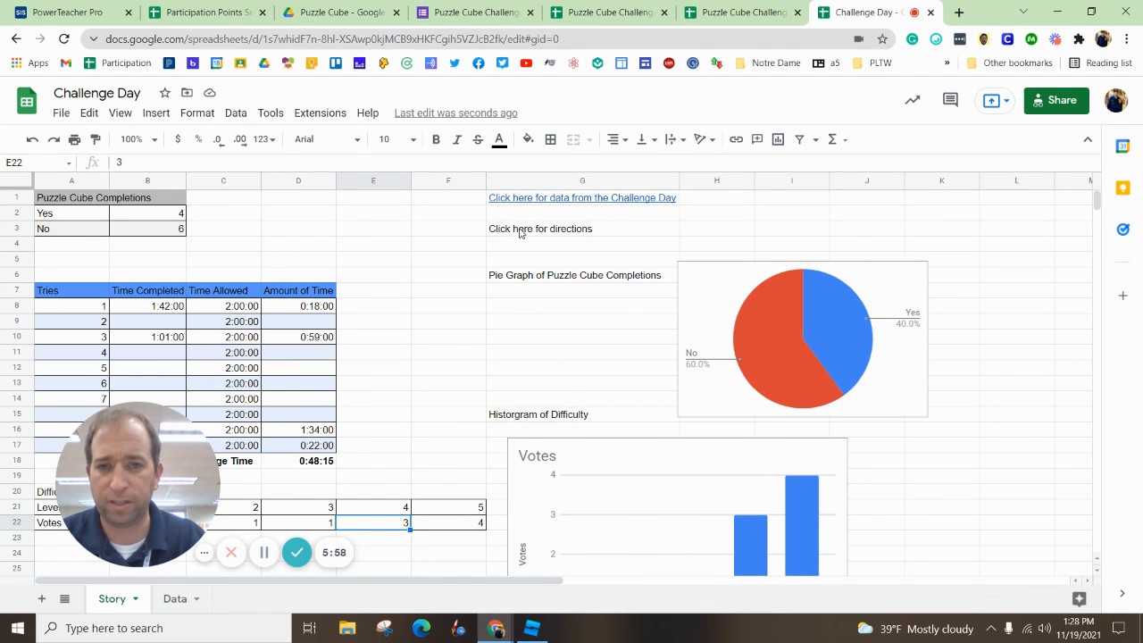